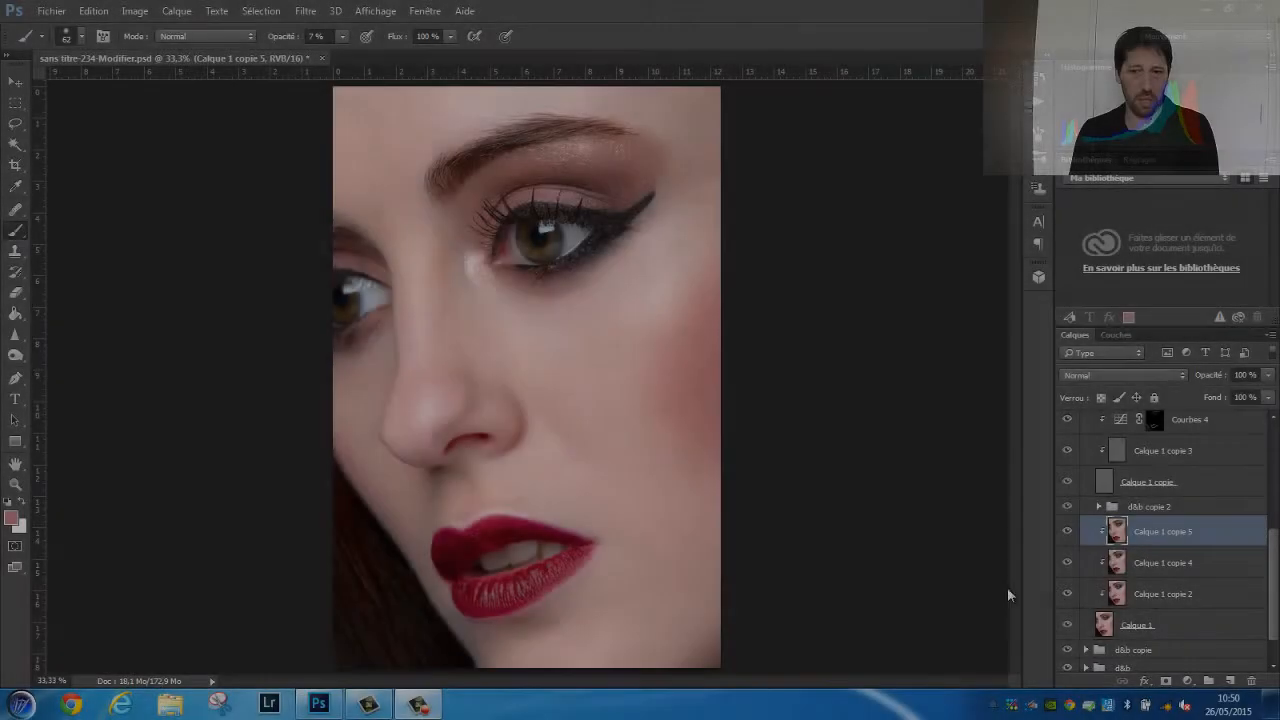
# Add a red (ca362a) solid colour fill layer above Calque 1 copie 5 and make it a clipping mask
pyautogui.scroll(3, 1220, 518)
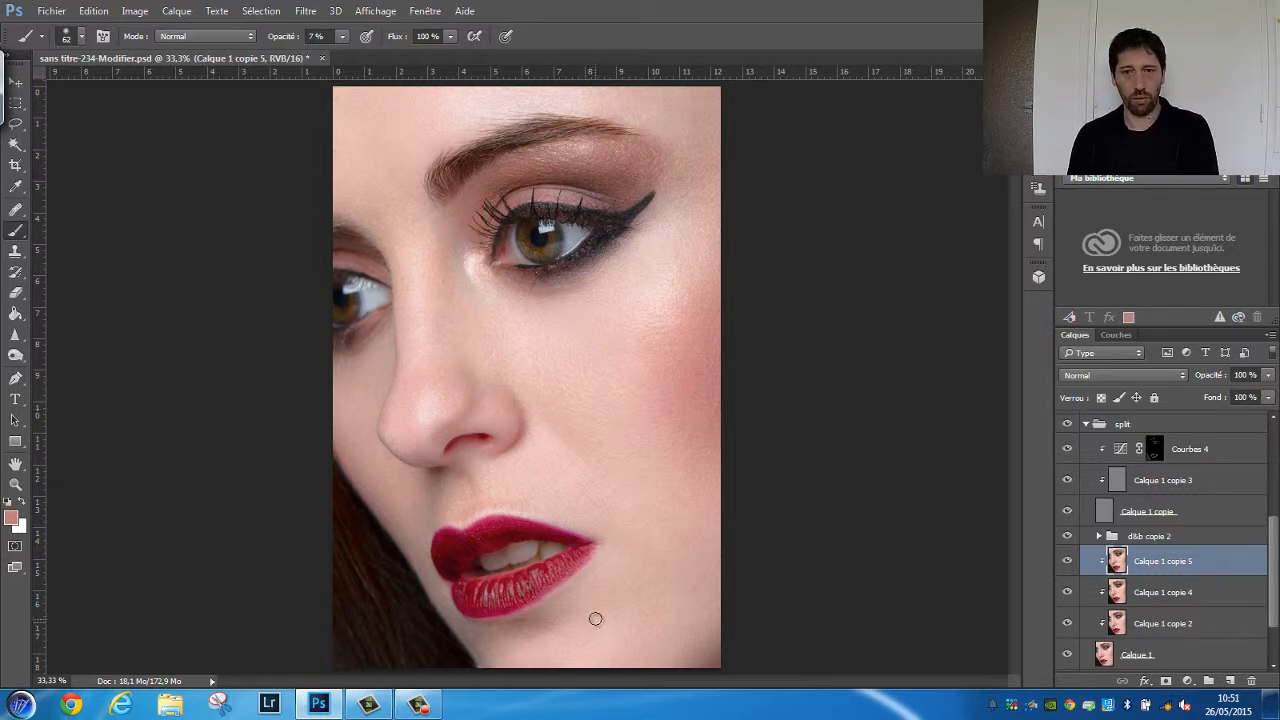
pyautogui.click(1187, 681)
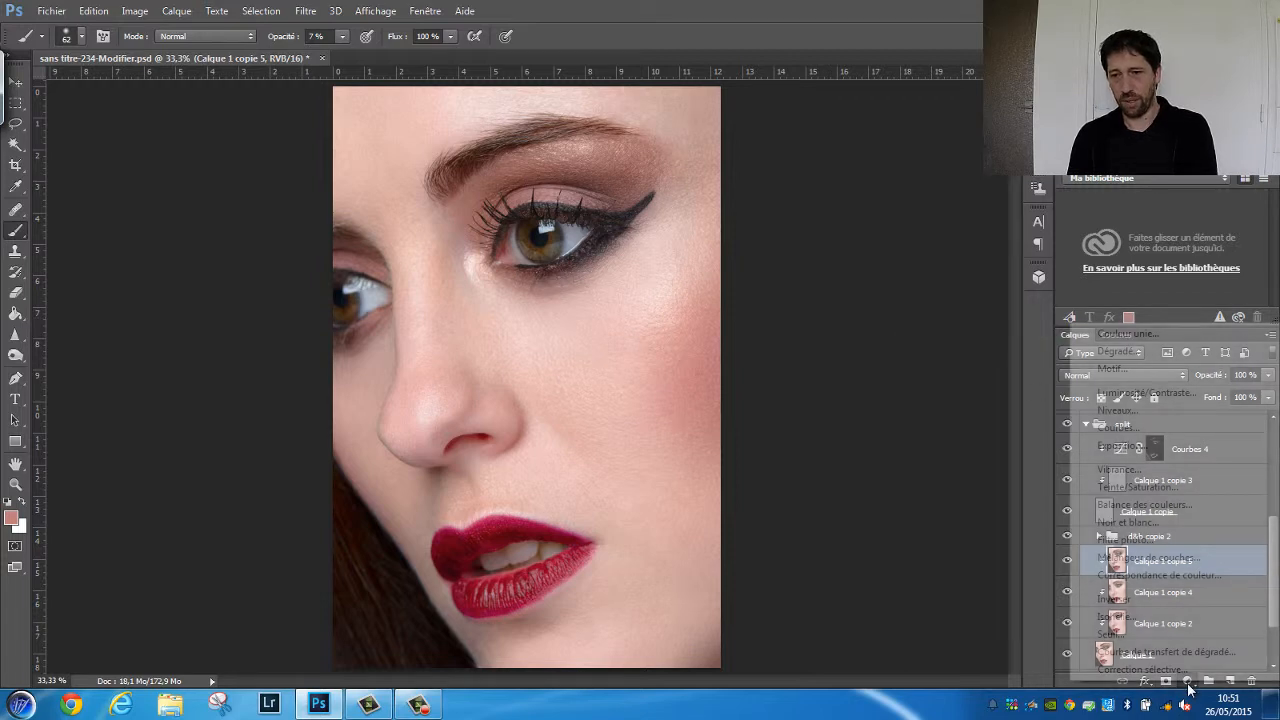
pyautogui.click(1112, 336)
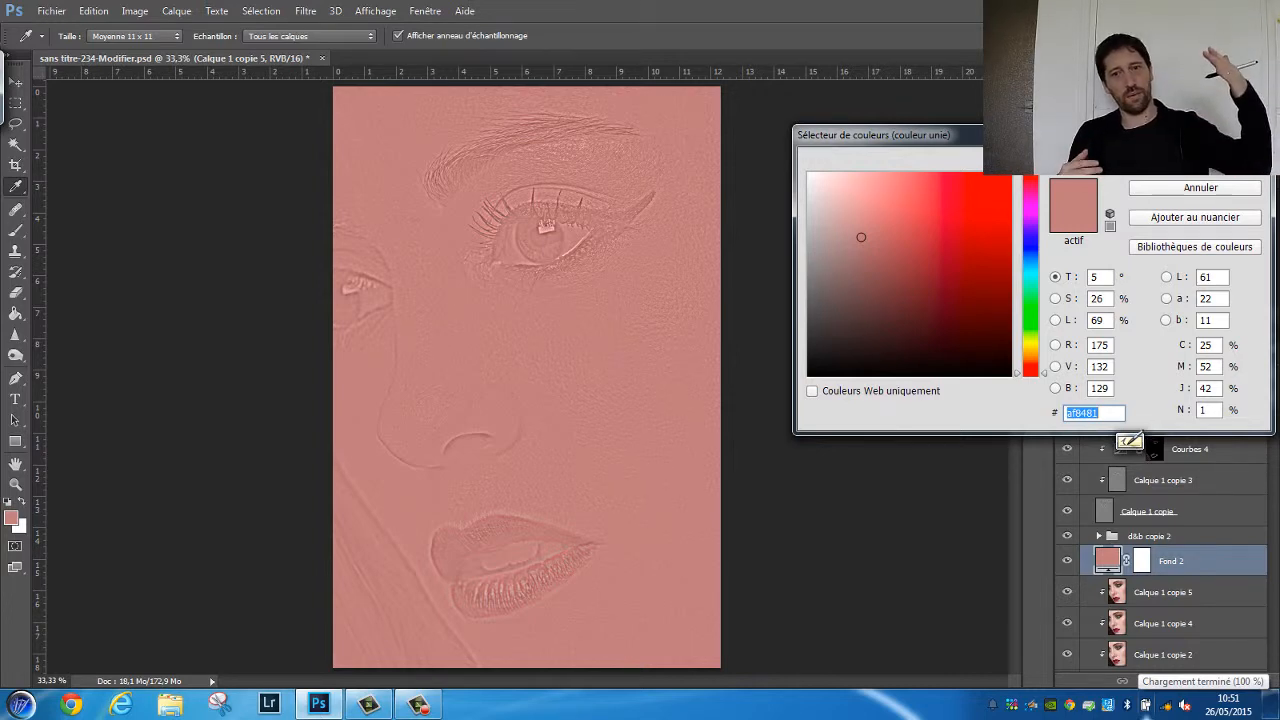
pyautogui.moveTo(940, 289)
pyautogui.mouseDown()
pyautogui.moveTo(930, 252)
pyautogui.moveTo(910, 266)
pyautogui.moveTo(969, 214)
pyautogui.mouseUp()
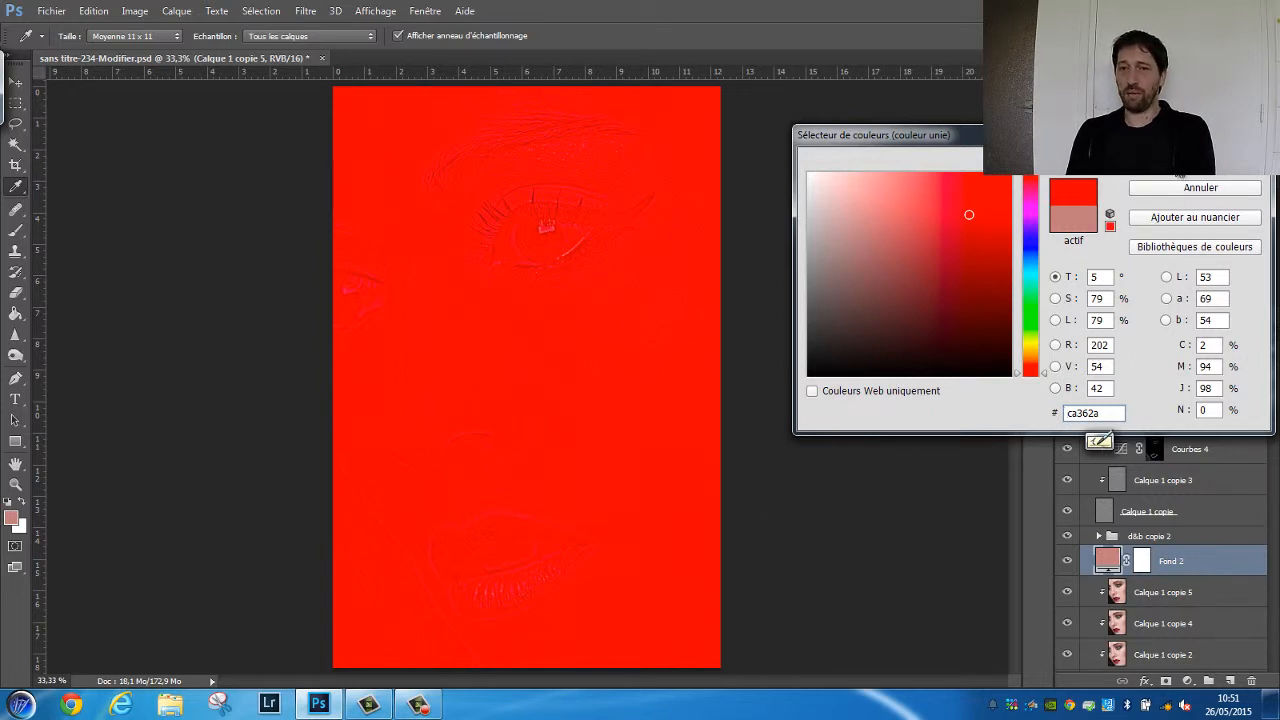
pyautogui.click(1180, 165)
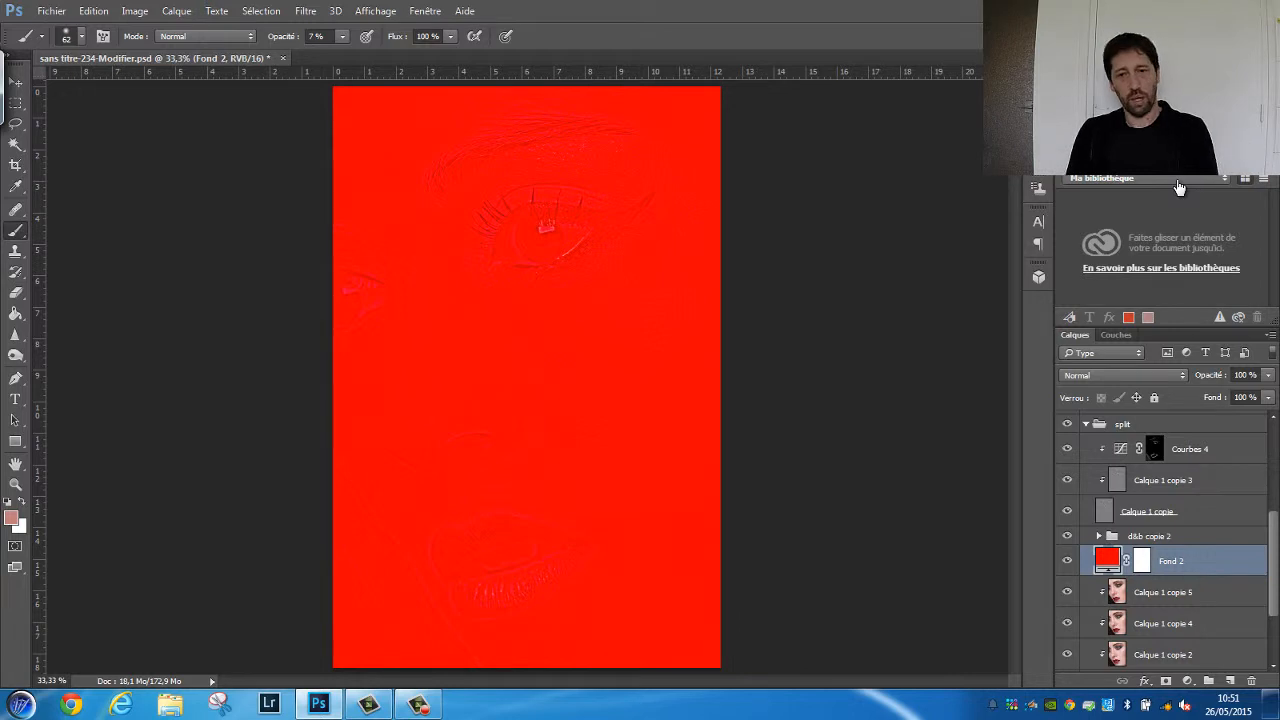
pyautogui.rightClick(1170, 561)
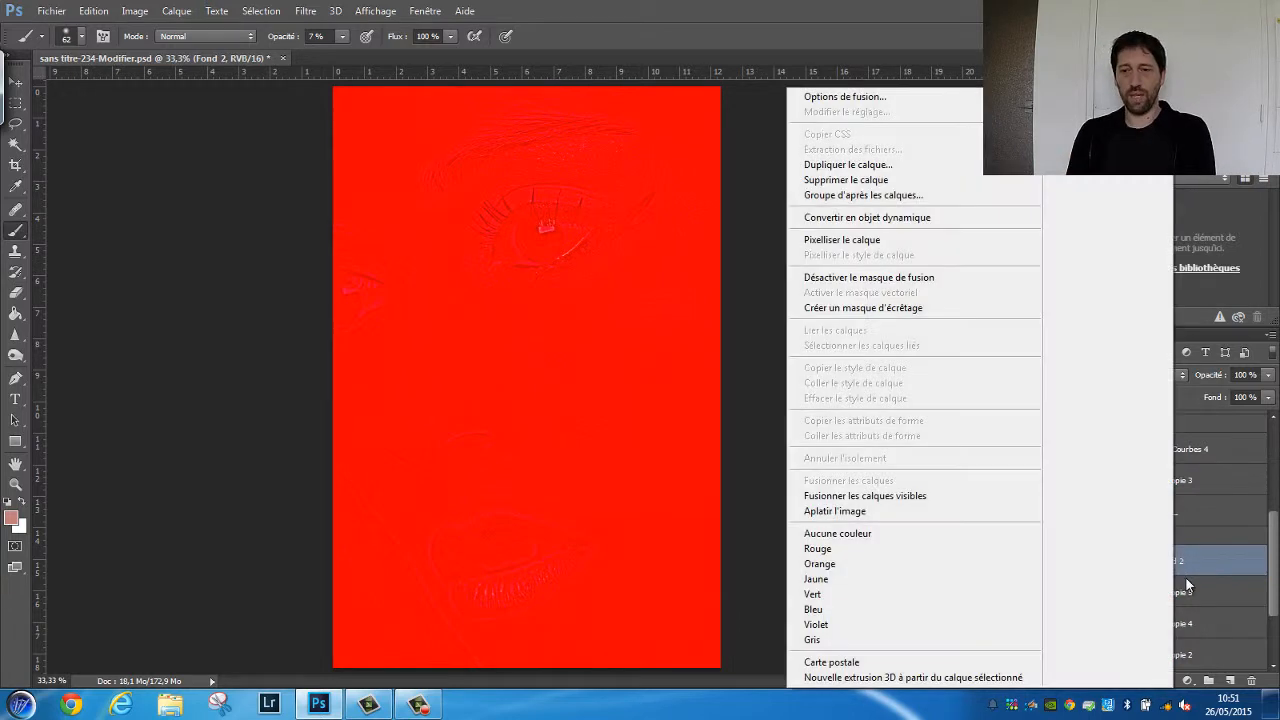
pyautogui.click(821, 307)
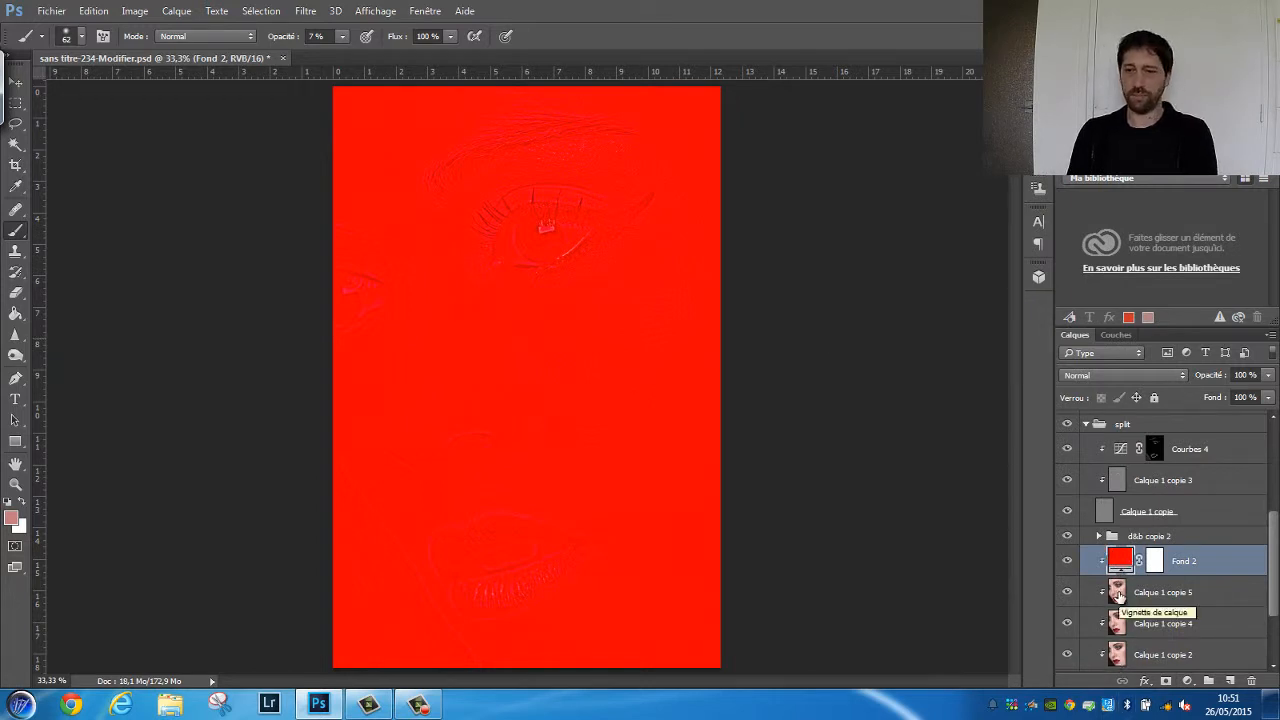
# Try the Couleur blend mode on the red fill layer, then settle on Teinte
pyautogui.click(1087, 374)
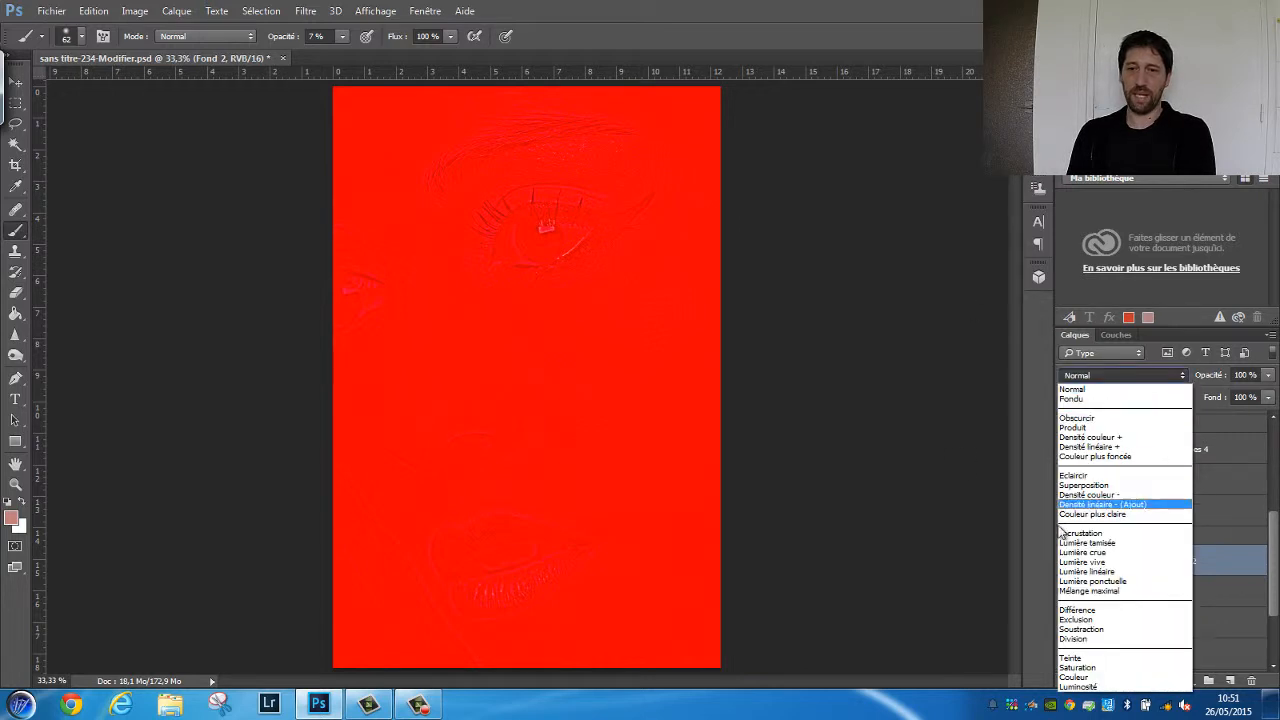
pyautogui.click(1083, 659)
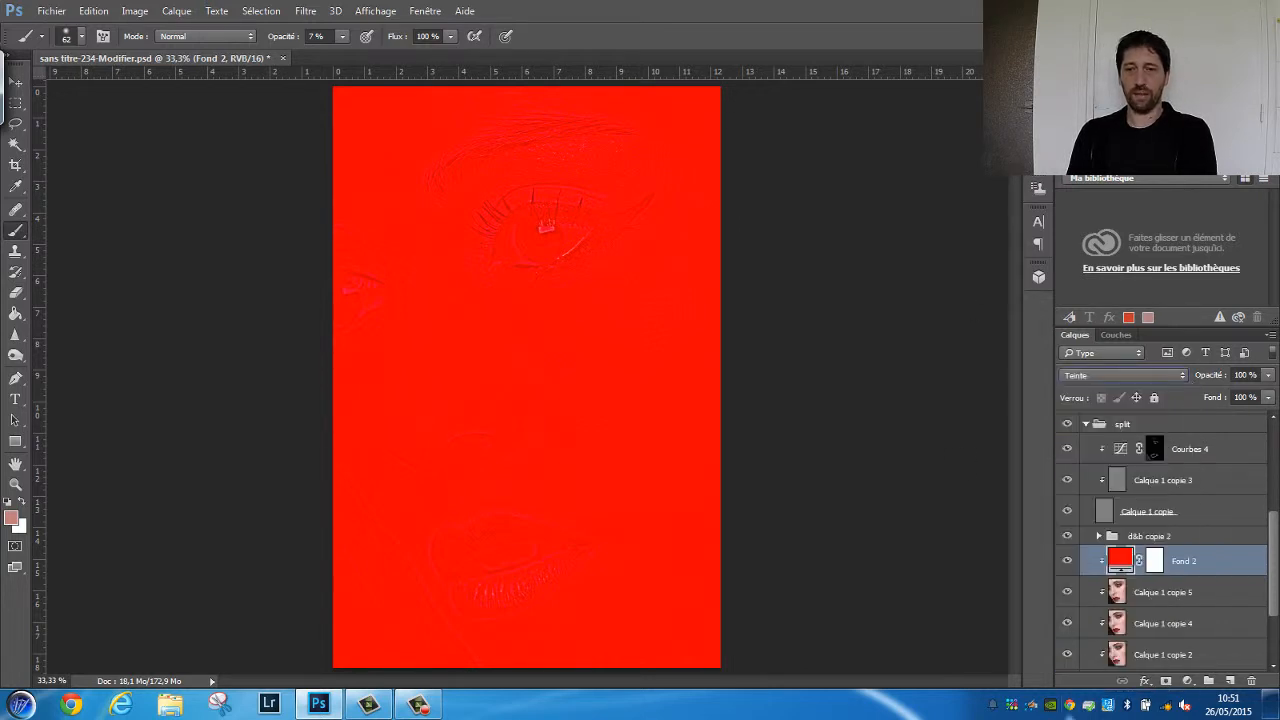
pyautogui.click(1101, 374)
pyautogui.click(1080, 678)
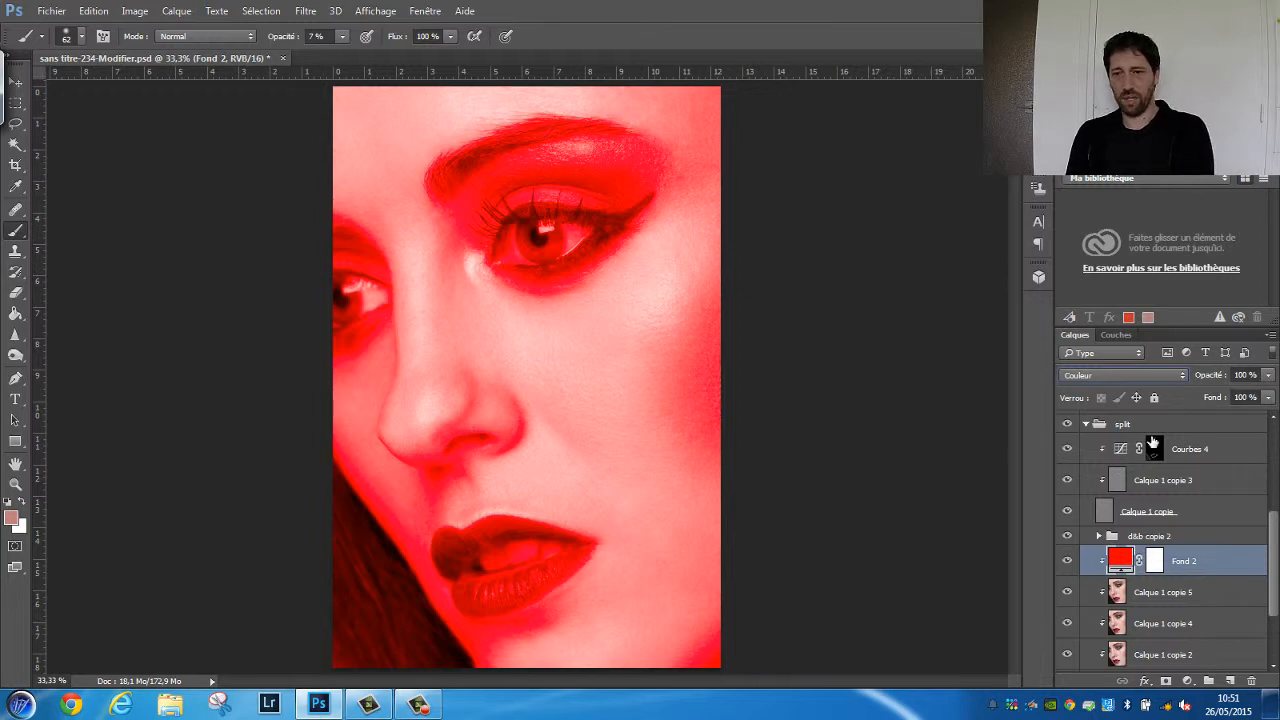
pyautogui.click(1100, 375)
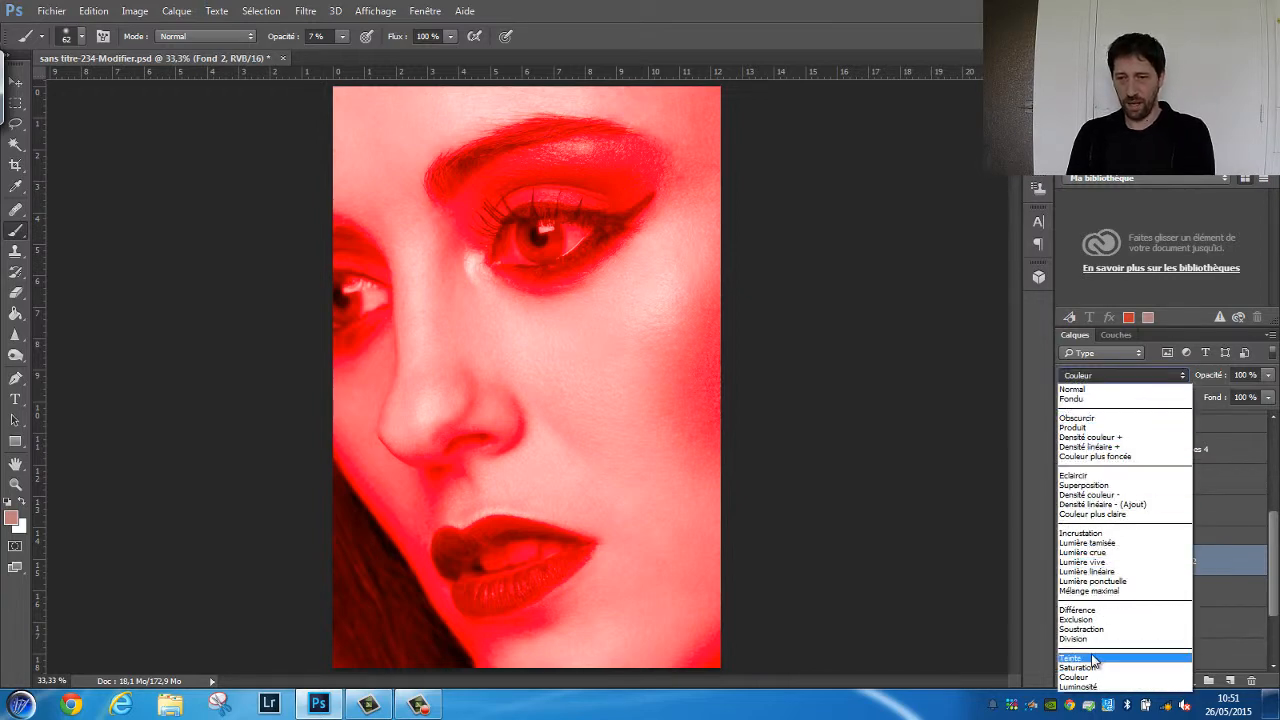
pyautogui.click(1095, 678)
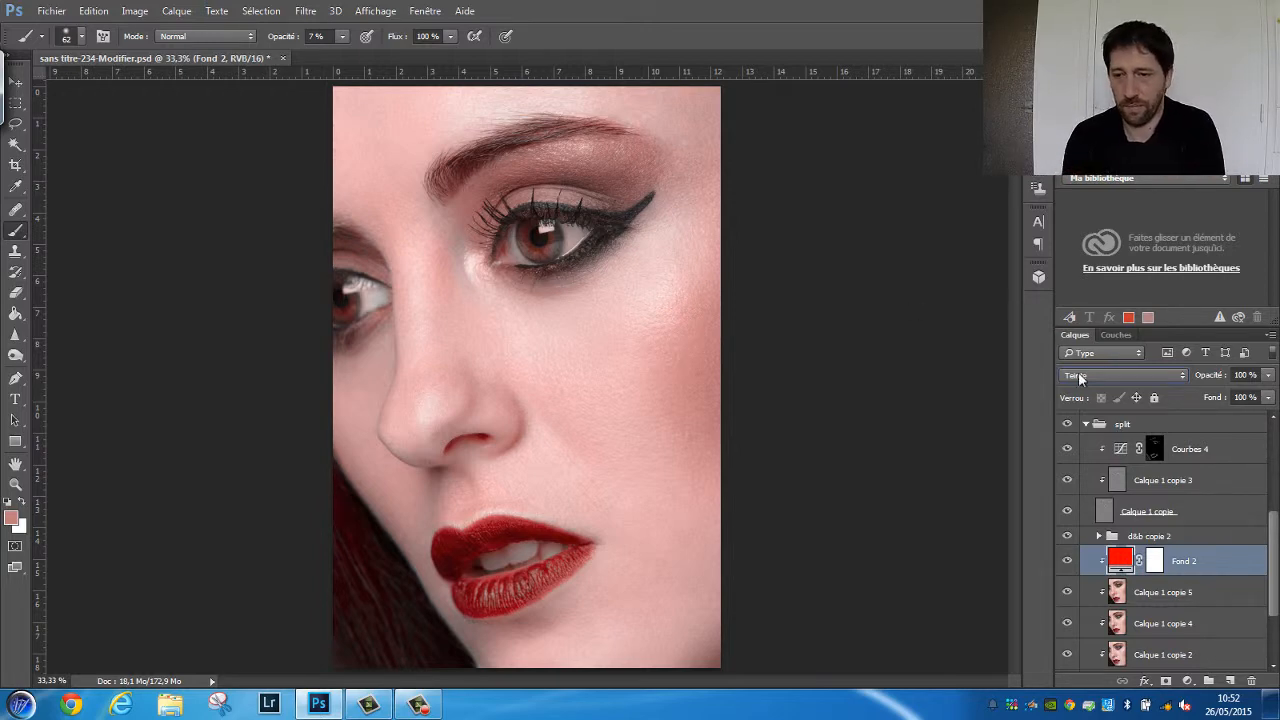
# Paint black on the fill layer's mask at 41% brush opacity over both eyes, the eyebrows and the lips
pyautogui.click(1155, 562)
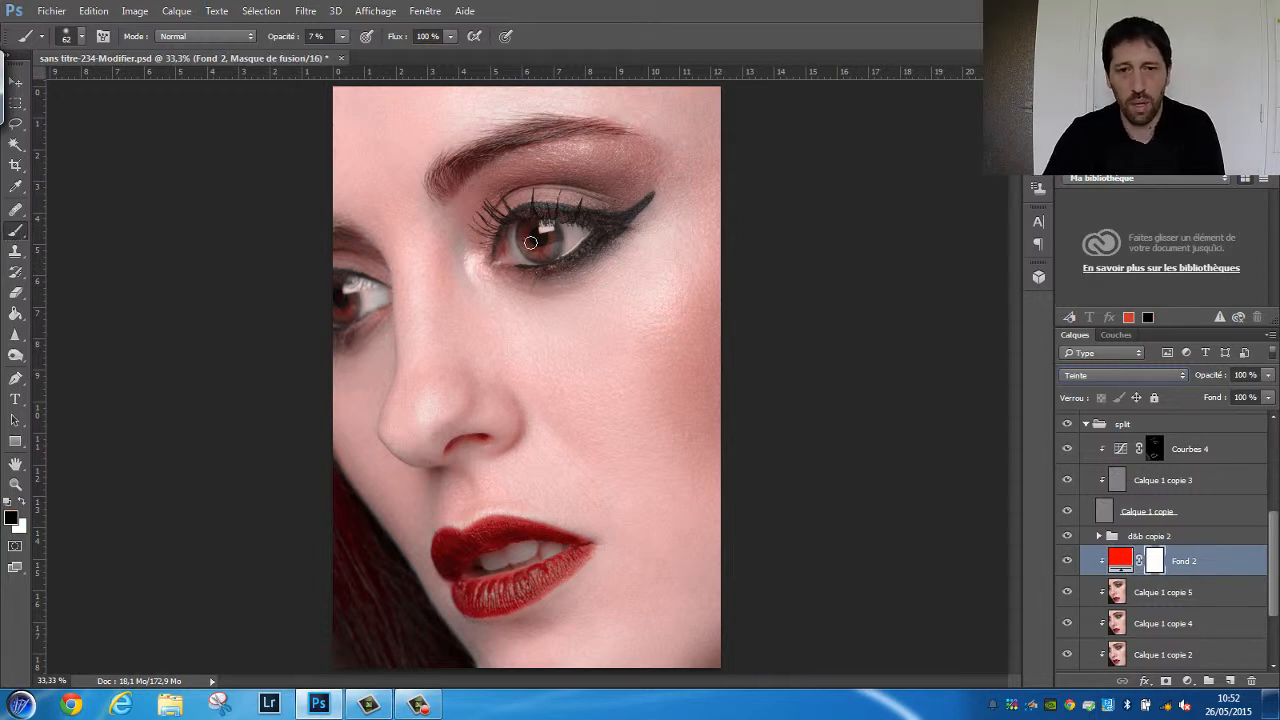
pyautogui.moveTo(272, 37); pyautogui.dragTo(302, 38)
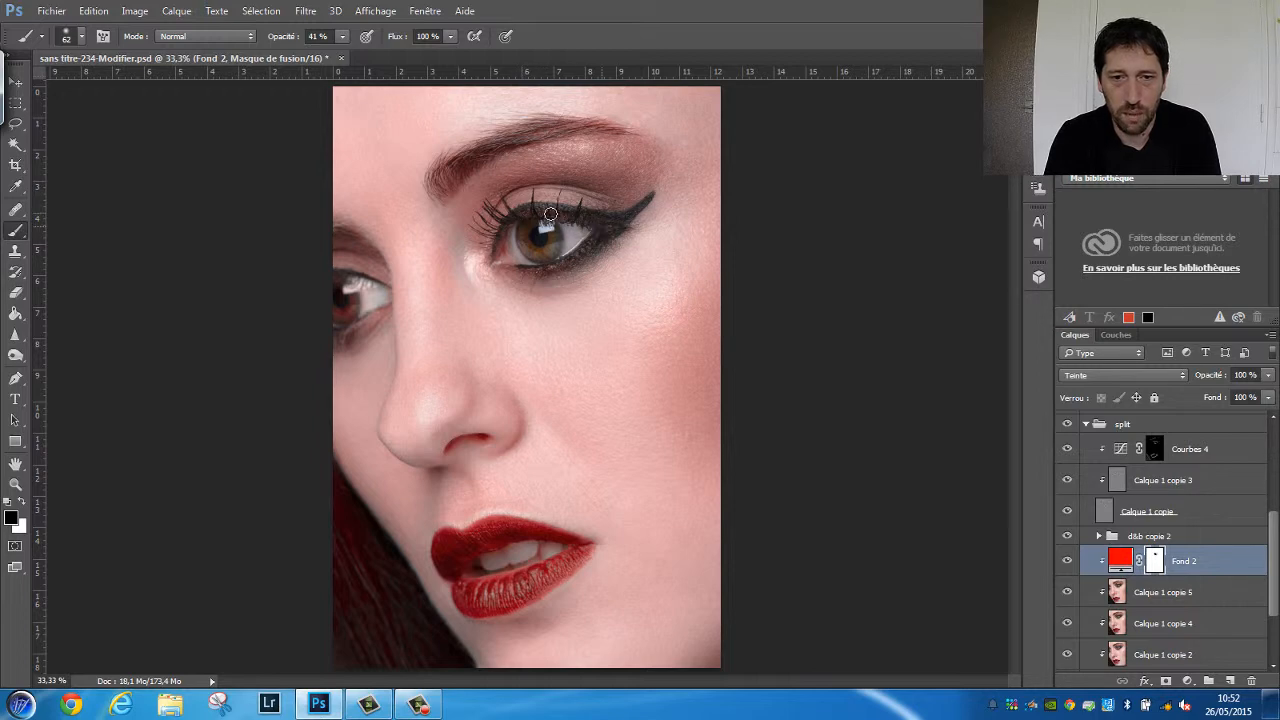
pyautogui.moveTo(487, 210); pyautogui.dragTo(503, 232)
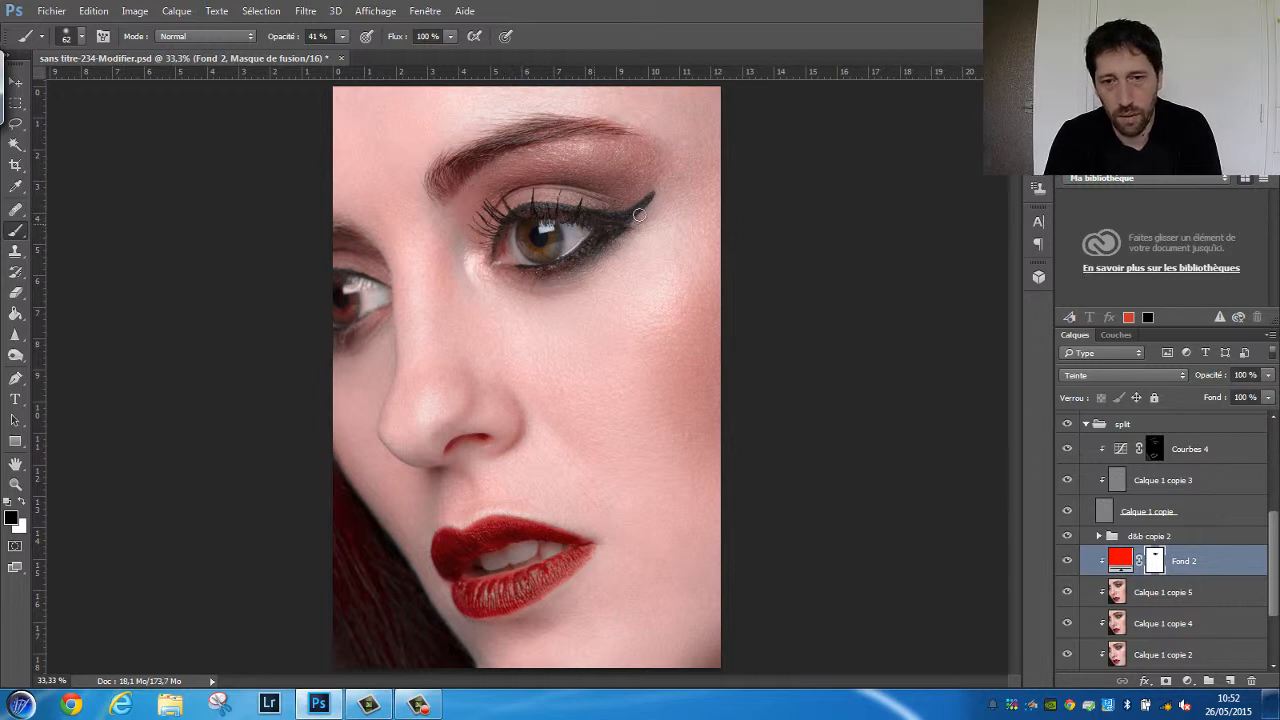
pyautogui.rightClick(550, 227)
pyautogui.press('Escape')
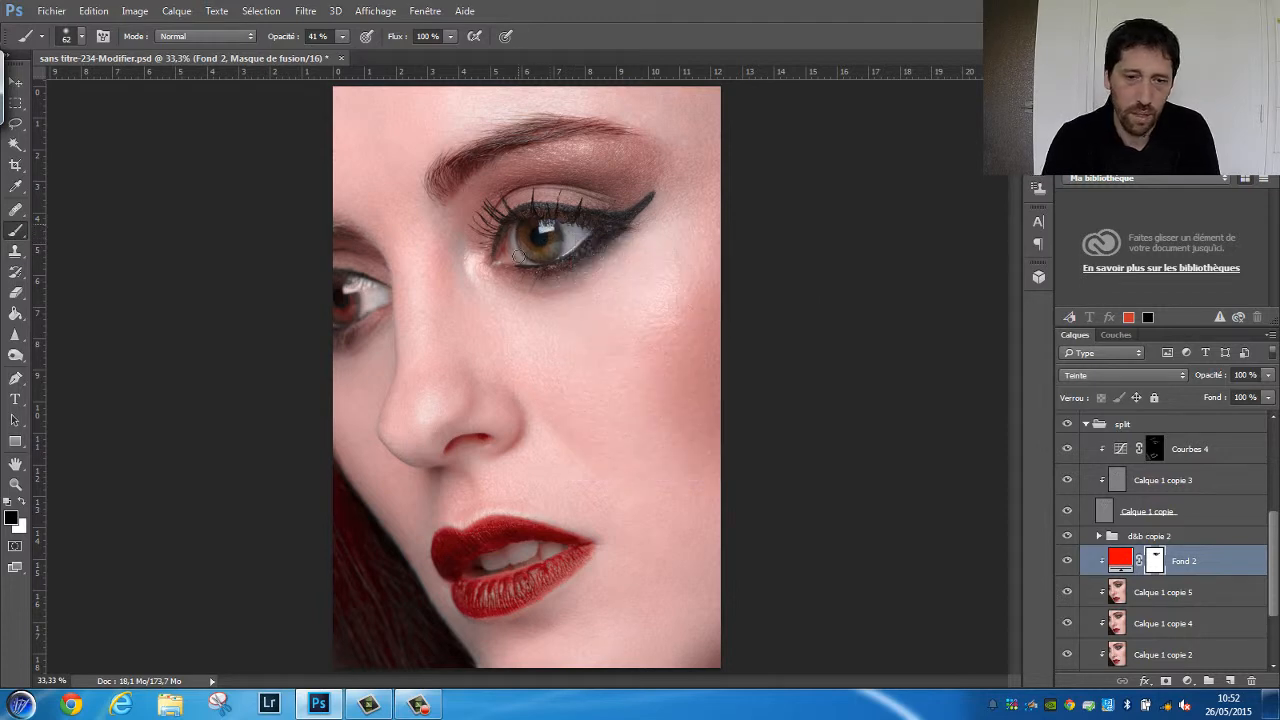
pyautogui.moveTo(535, 265); pyautogui.dragTo(544, 266)
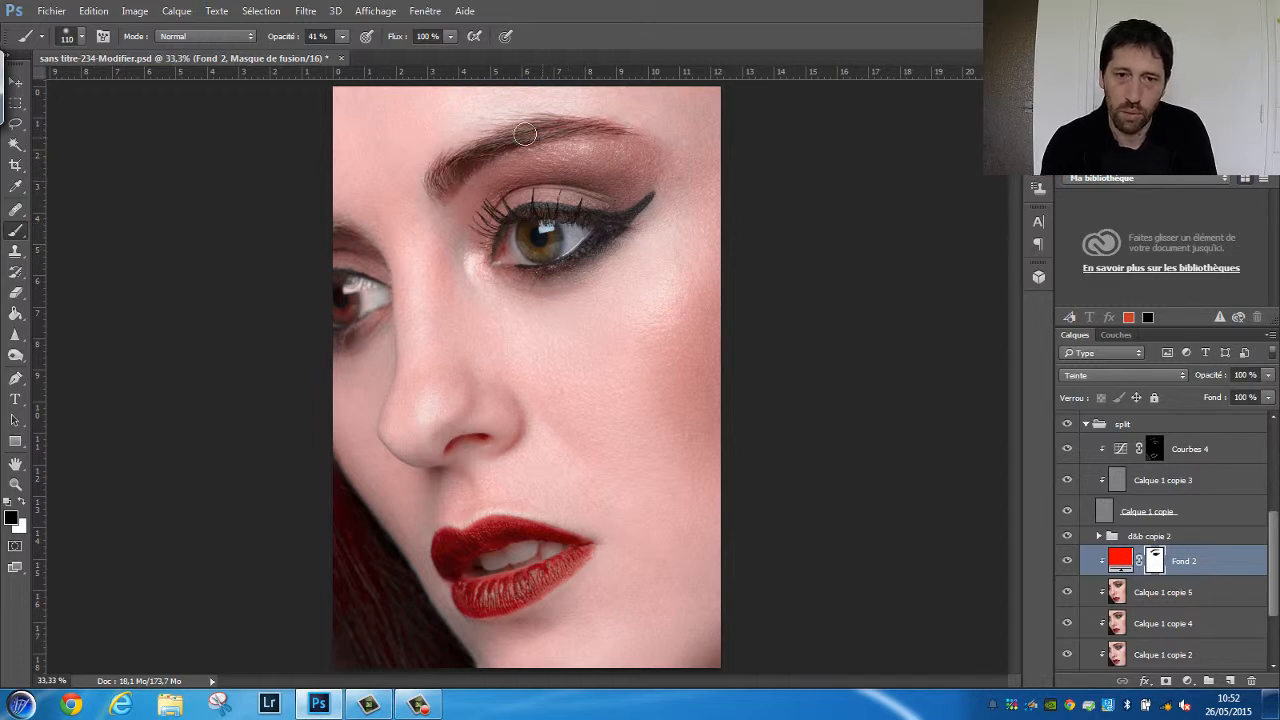
pyautogui.moveTo(338, 243)
pyautogui.mouseDown()
pyautogui.moveTo(350, 245)
pyautogui.moveTo(334, 220)
pyautogui.mouseUp()
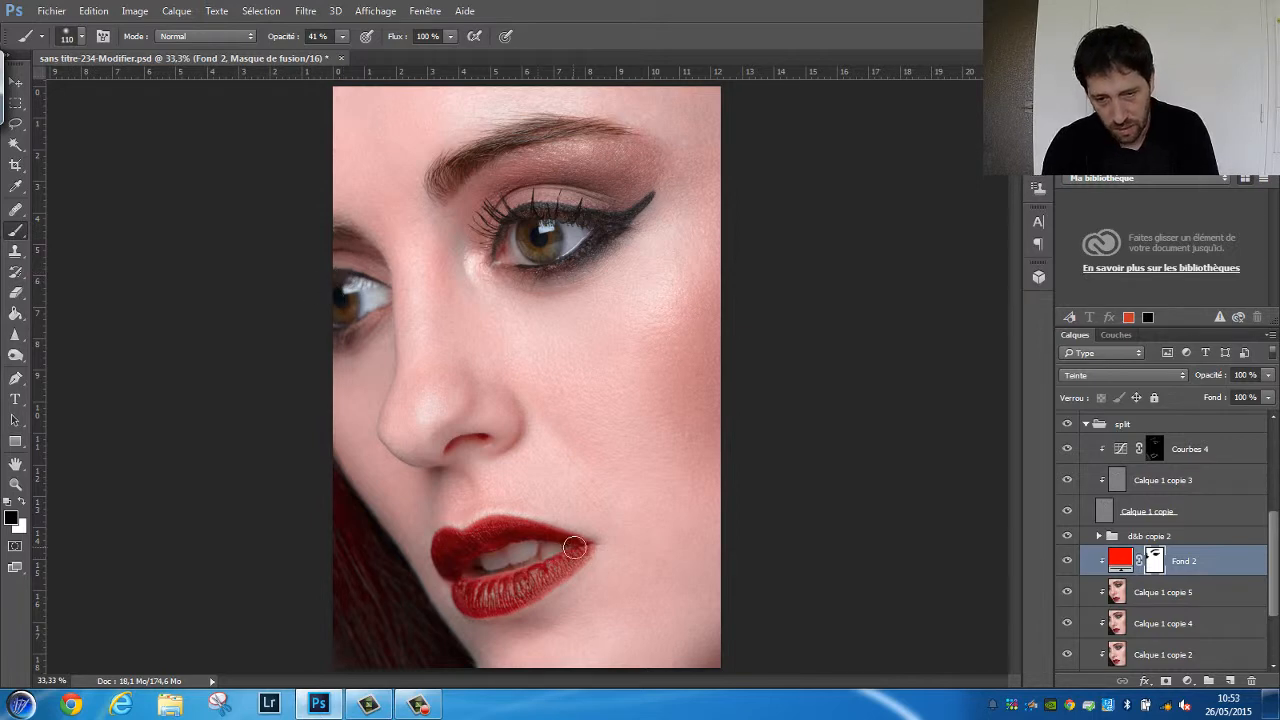
pyautogui.moveTo(563, 554)
pyautogui.mouseDown()
pyautogui.moveTo(524, 594)
pyautogui.moveTo(472, 602)
pyautogui.moveTo(450, 547)
pyautogui.moveTo(444, 569)
pyautogui.moveTo(542, 546)
pyautogui.moveTo(534, 536)
pyautogui.moveTo(568, 552)
pyautogui.moveTo(509, 553)
pyautogui.moveTo(520, 563)
pyautogui.moveTo(492, 582)
pyautogui.moveTo(457, 568)
pyautogui.moveTo(466, 582)
pyautogui.moveTo(522, 582)
pyautogui.mouseUp()
# Show the Fond 2 mask as an overlay and extend the black painting to the lips' edges with a 28 px brush
pyautogui.hotkey('ctrl', '+')
pyautogui.hotkey('ctrl', '+')
pyautogui.hotkey('ctrl', '+')
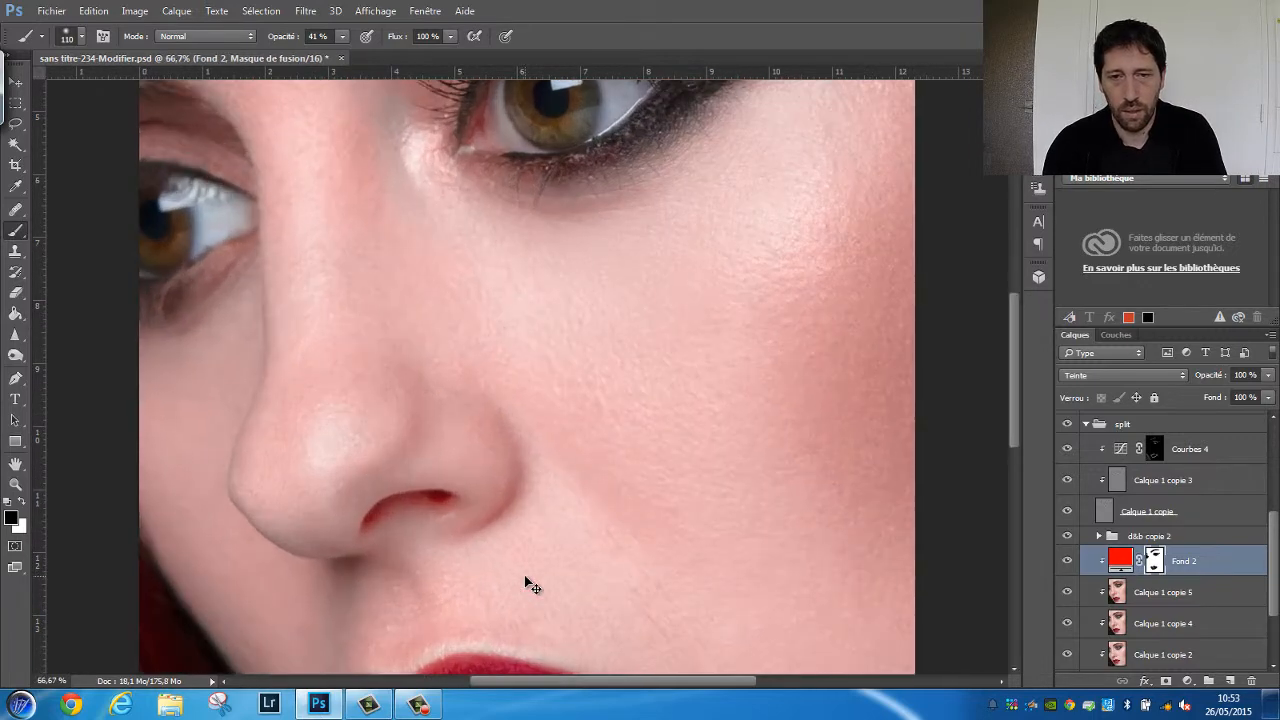
pyautogui.moveTo(521, 528); pyautogui.dragTo(755, 195)
pyautogui.click(1116, 335)
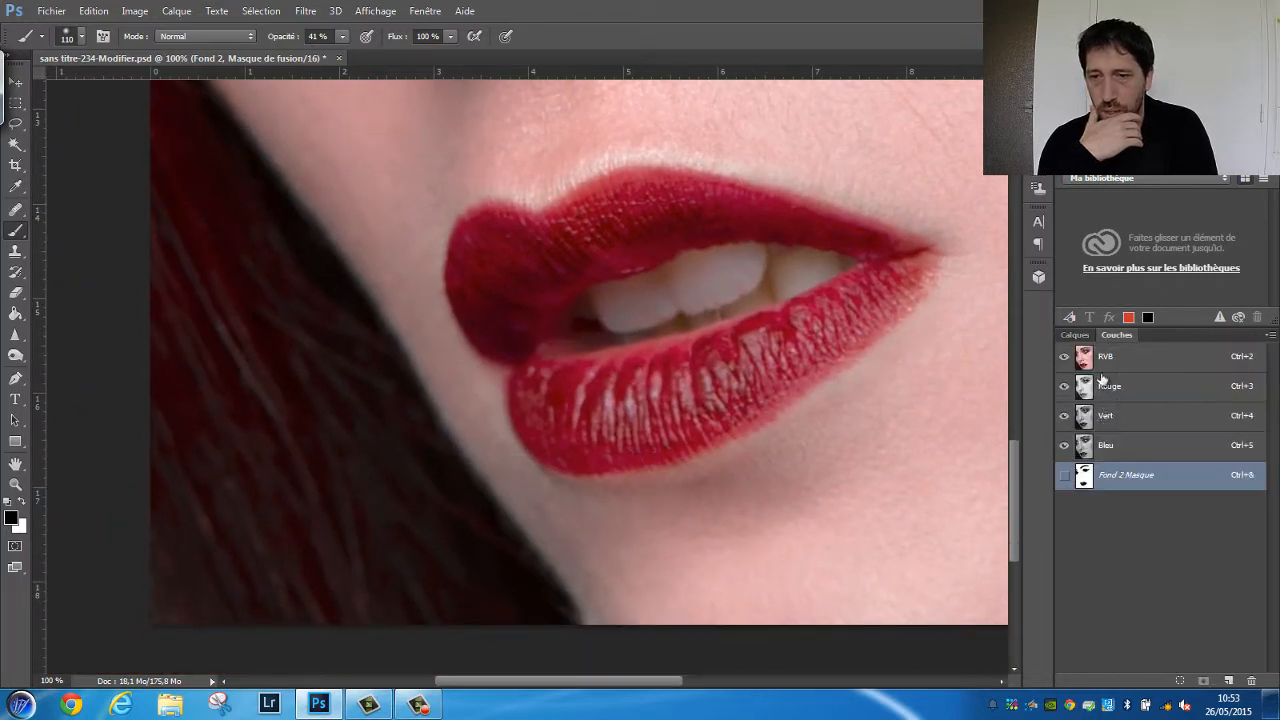
pyautogui.click(1064, 475)
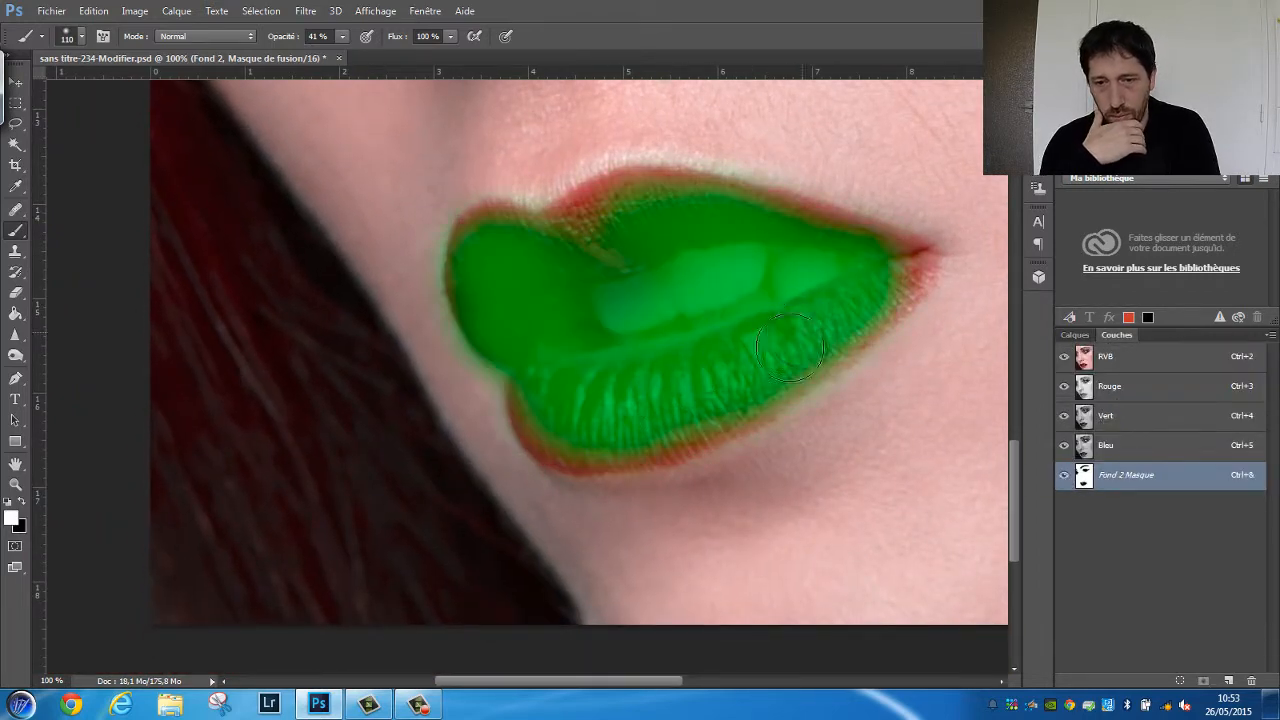
pyautogui.press('x')
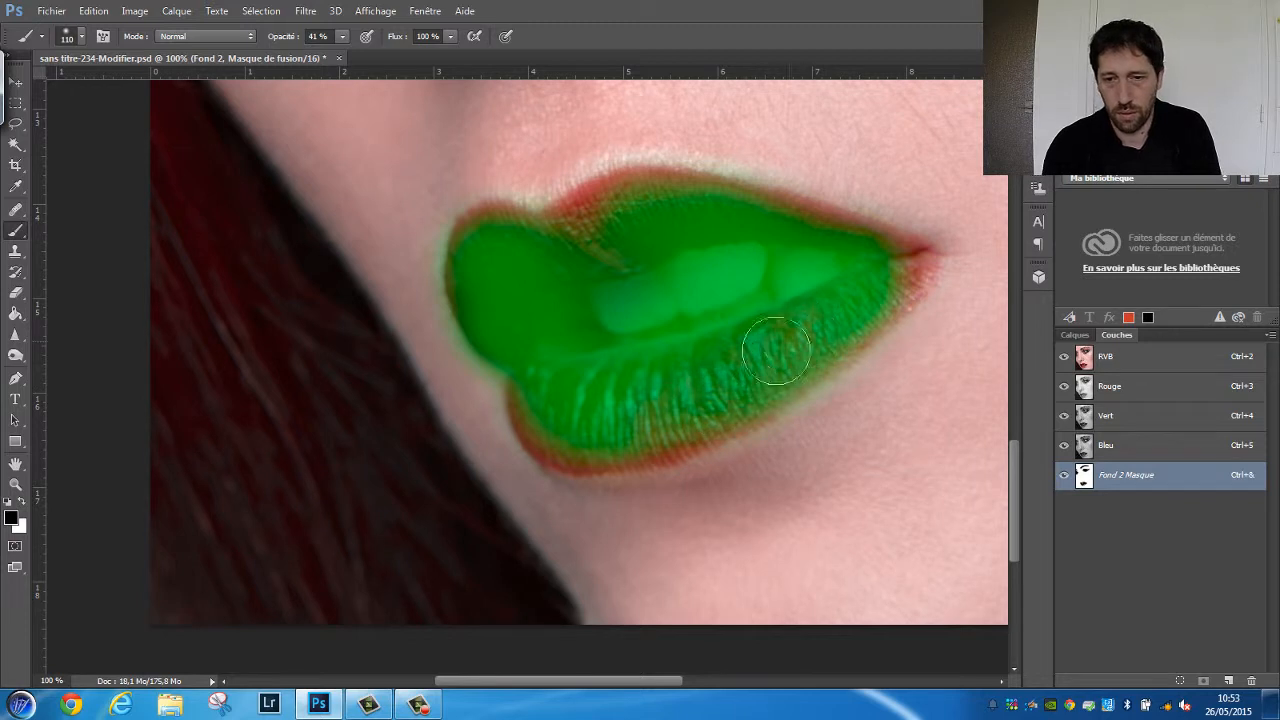
pyautogui.moveTo(671, 357); pyautogui.dragTo(618, 366)
pyautogui.moveTo(576, 228)
pyautogui.mouseDown()
pyautogui.moveTo(604, 239)
pyautogui.moveTo(656, 226)
pyautogui.moveTo(631, 205)
pyautogui.moveTo(601, 206)
pyautogui.moveTo(652, 196)
pyautogui.moveTo(615, 190)
pyautogui.moveTo(709, 195)
pyautogui.moveTo(693, 186)
pyautogui.moveTo(876, 243)
pyautogui.moveTo(870, 231)
pyautogui.moveTo(856, 232)
pyautogui.moveTo(909, 269)
pyautogui.moveTo(897, 293)
pyautogui.moveTo(864, 299)
pyautogui.moveTo(928, 260)
pyautogui.moveTo(858, 345)
pyautogui.moveTo(723, 431)
pyautogui.moveTo(688, 443)
pyautogui.moveTo(734, 422)
pyautogui.moveTo(591, 464)
pyautogui.moveTo(677, 445)
pyautogui.moveTo(668, 454)
pyautogui.moveTo(564, 450)
pyautogui.moveTo(521, 418)
pyautogui.moveTo(516, 388)
pyautogui.moveTo(518, 411)
pyautogui.moveTo(565, 460)
pyautogui.moveTo(554, 443)
pyautogui.moveTo(599, 456)
pyautogui.moveTo(567, 458)
pyautogui.moveTo(660, 456)
pyautogui.mouseUp()
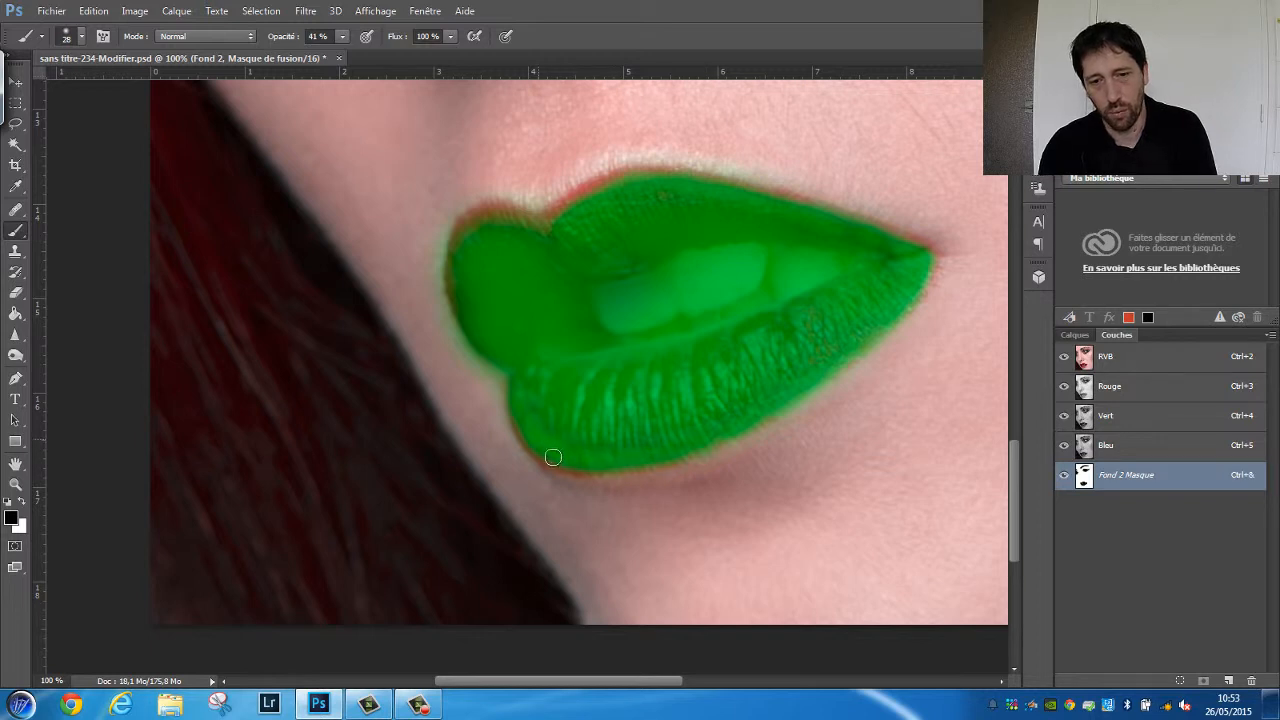
pyautogui.moveTo(478, 224)
pyautogui.mouseDown()
pyautogui.moveTo(463, 305)
pyautogui.moveTo(590, 202)
pyautogui.moveTo(551, 218)
pyautogui.moveTo(584, 210)
pyautogui.mouseUp()
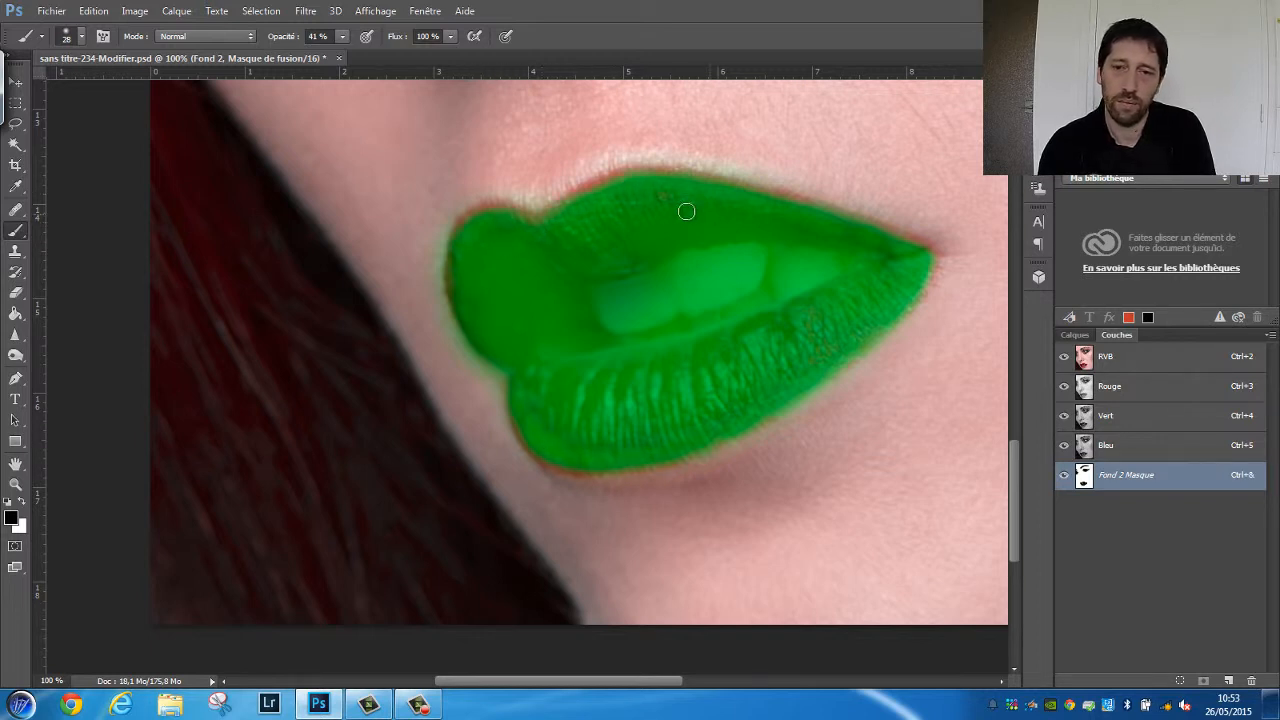
# Extend the black mask painting over the tip of the near eye's winged eyeliner
pyautogui.moveTo(698, 289)
pyautogui.mouseDown()
pyautogui.moveTo(645, 551)
pyautogui.moveTo(683, 373)
pyautogui.moveTo(636, 530)
pyautogui.mouseUp()
pyautogui.moveTo(714, 251)
pyautogui.mouseDown()
pyautogui.moveTo(663, 505)
pyautogui.moveTo(702, 380)
pyautogui.mouseUp()
pyautogui.moveTo(623, 287); pyautogui.dragTo(593, 357)
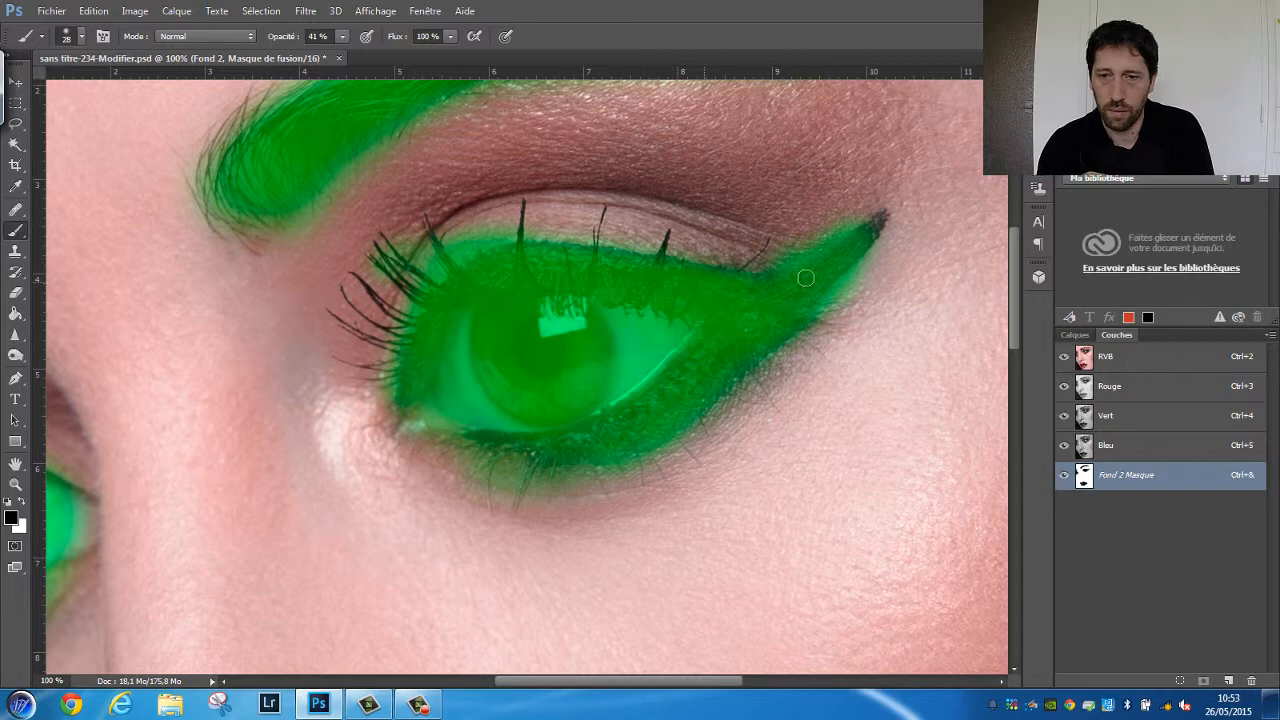
pyautogui.moveTo(874, 218); pyautogui.dragTo(884, 213)
pyautogui.moveTo(524, 452)
pyautogui.mouseDown()
pyautogui.moveTo(465, 443)
pyautogui.moveTo(528, 448)
pyautogui.mouseUp()
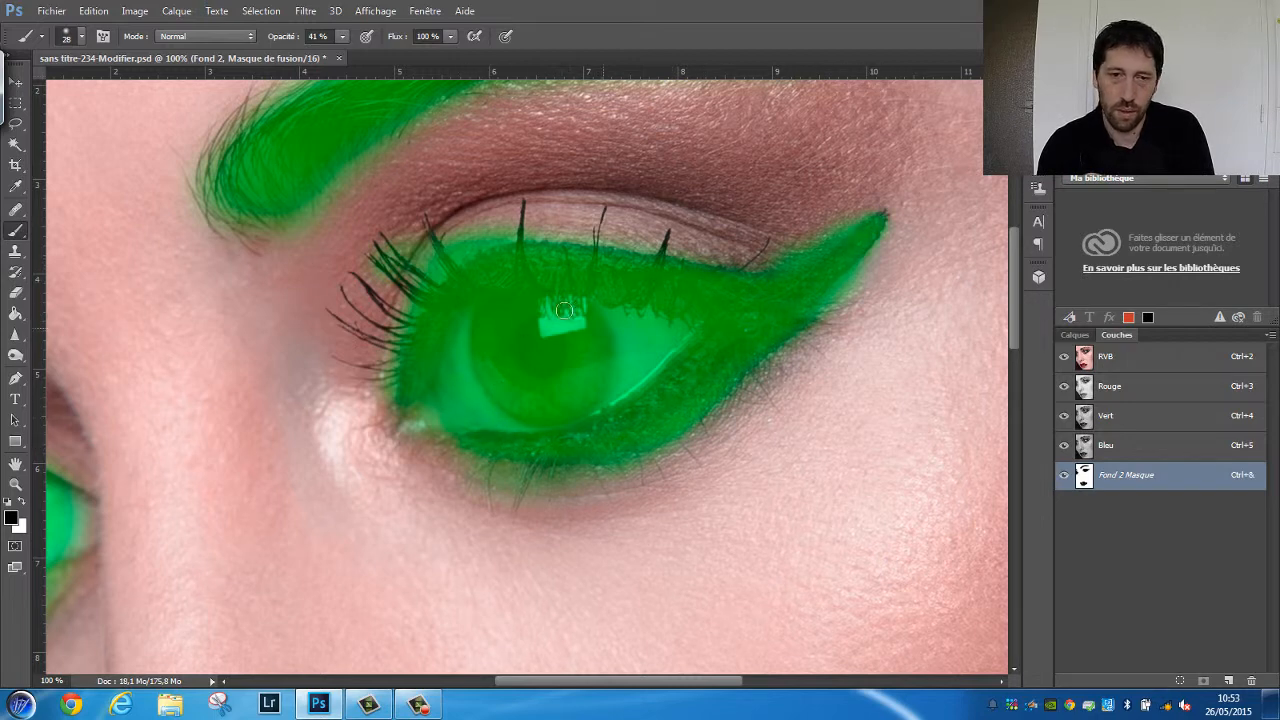
# Mask the near eye's individual lashes with an 8 px black brush and clear spill along the upper eyelid in white at 22 px
pyautogui.keyDown('alt'); pyautogui.moveTo(511, 282); pyautogui.dragTo(503, 281); pyautogui.keyUp('alt')
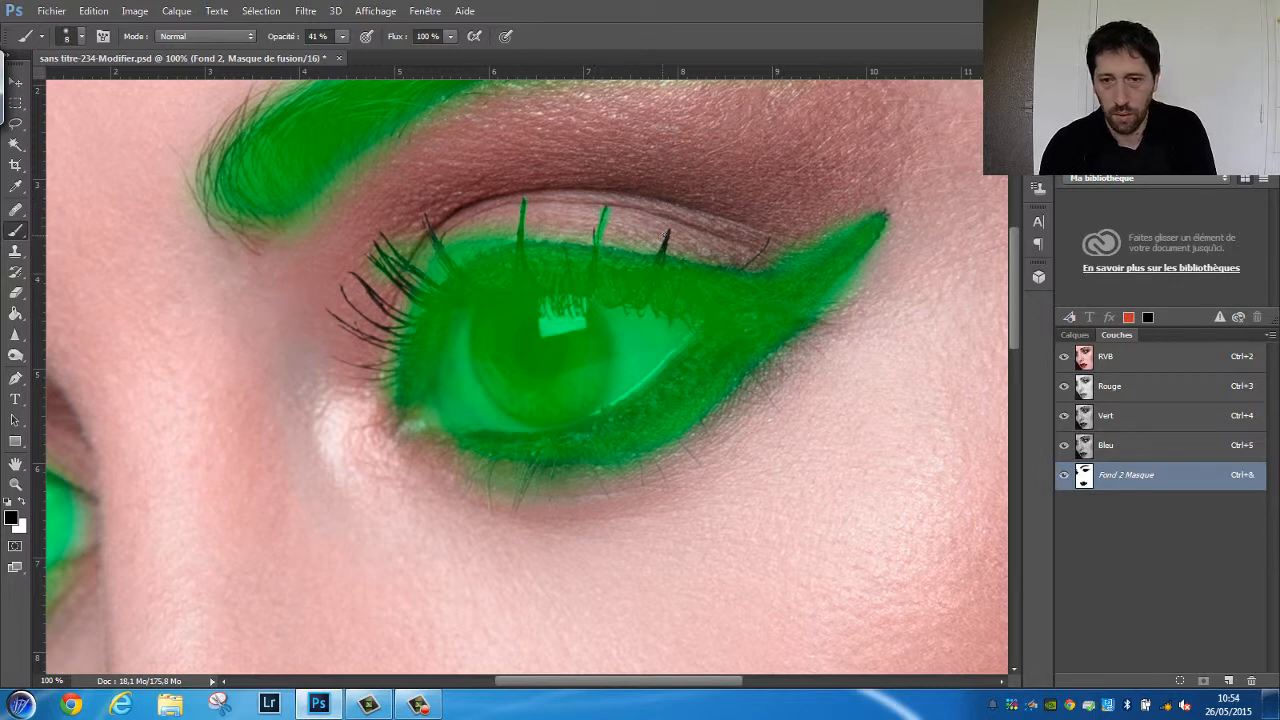
pyautogui.press('x')
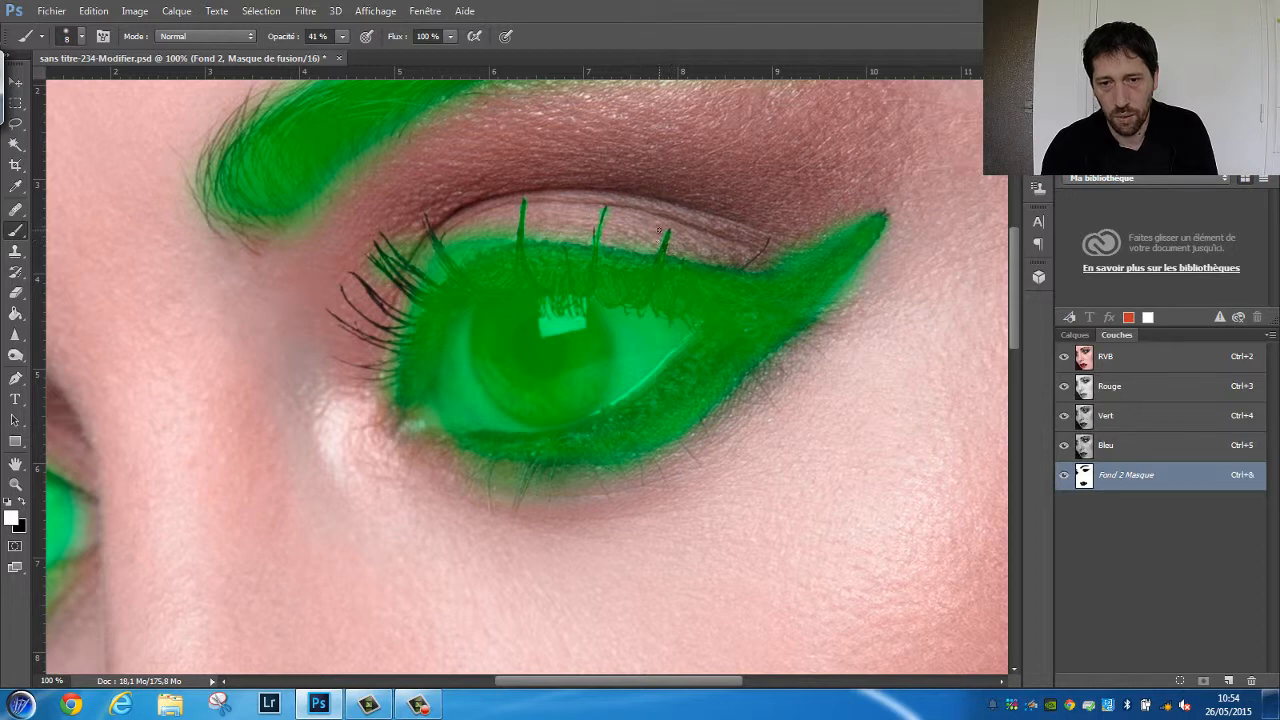
pyautogui.press('x')
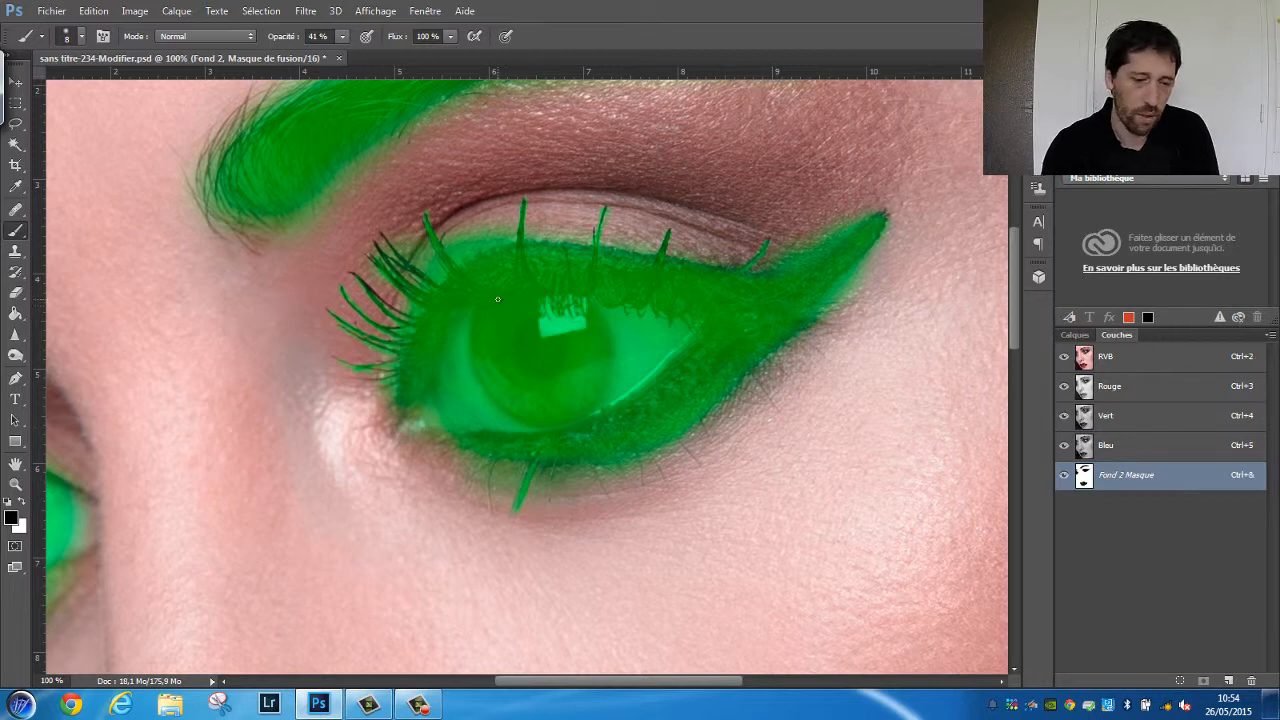
pyautogui.keyDown('alt'); pyautogui.moveTo(491, 273); pyautogui.dragTo(496, 272); pyautogui.keyUp('alt')
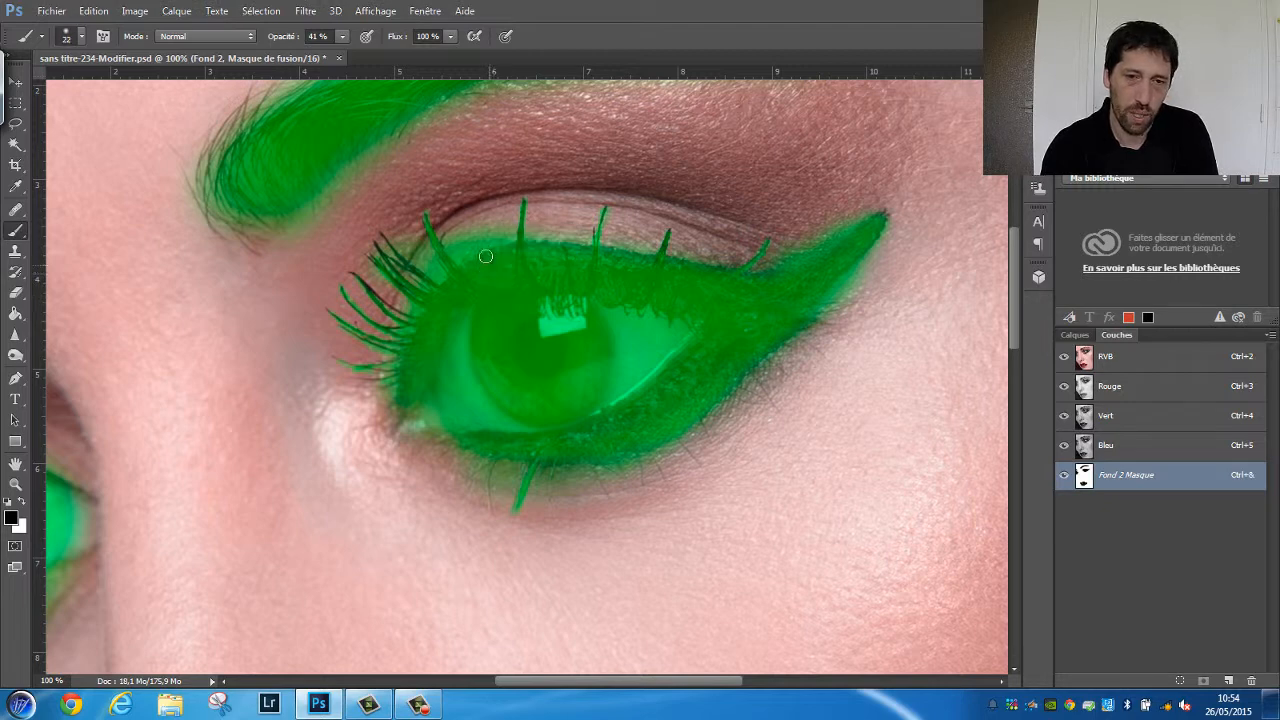
pyautogui.press('x')
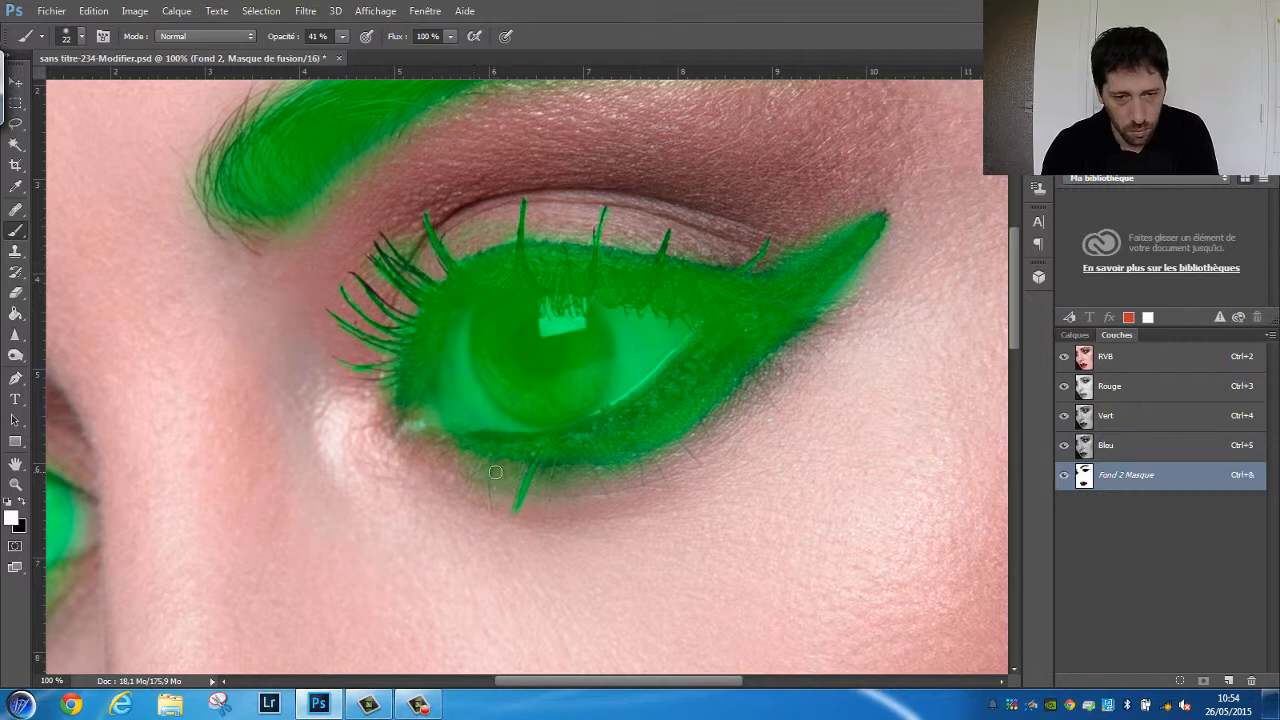
# Paint black on the mask over the outer tail of the near eyebrow with the 22 px brush
pyautogui.moveTo(436, 329)
pyautogui.mouseDown()
pyautogui.moveTo(611, 366)
pyautogui.moveTo(594, 474)
pyautogui.moveTo(605, 580)
pyautogui.mouseUp()
pyautogui.press('x')
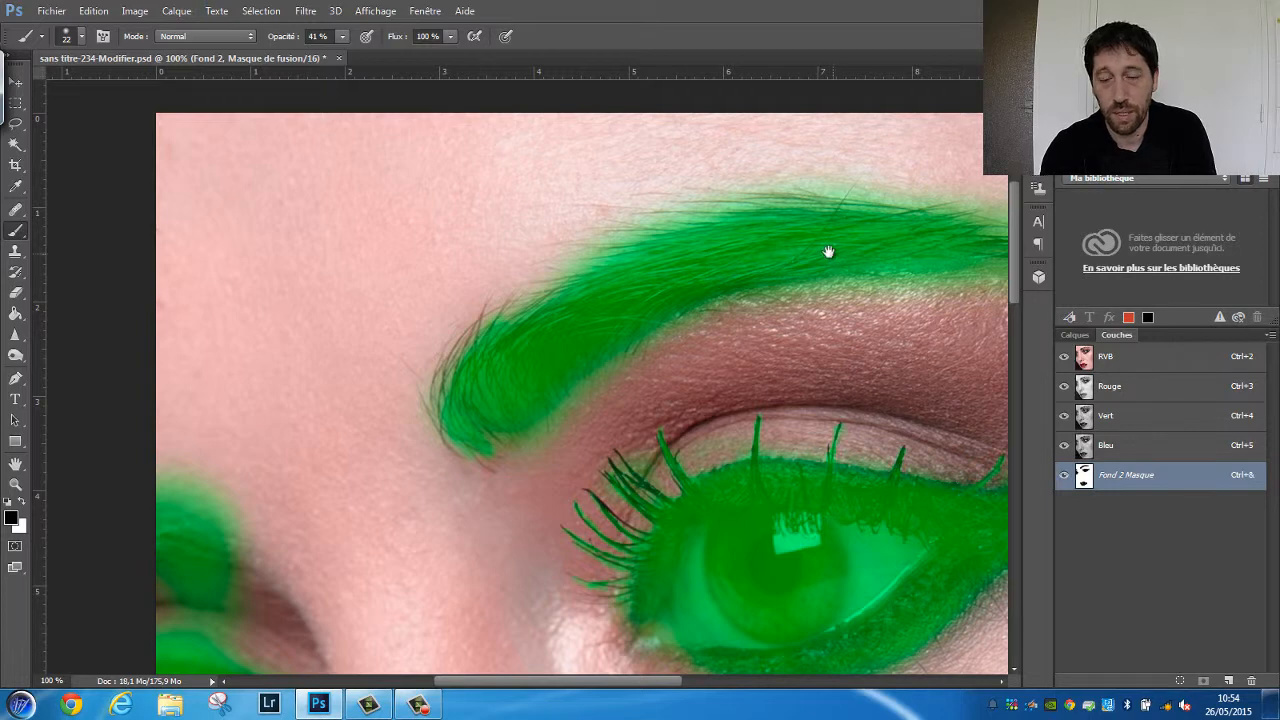
pyautogui.moveTo(837, 261); pyautogui.dragTo(678, 272)
pyautogui.hotkey('ctrl', 'r')
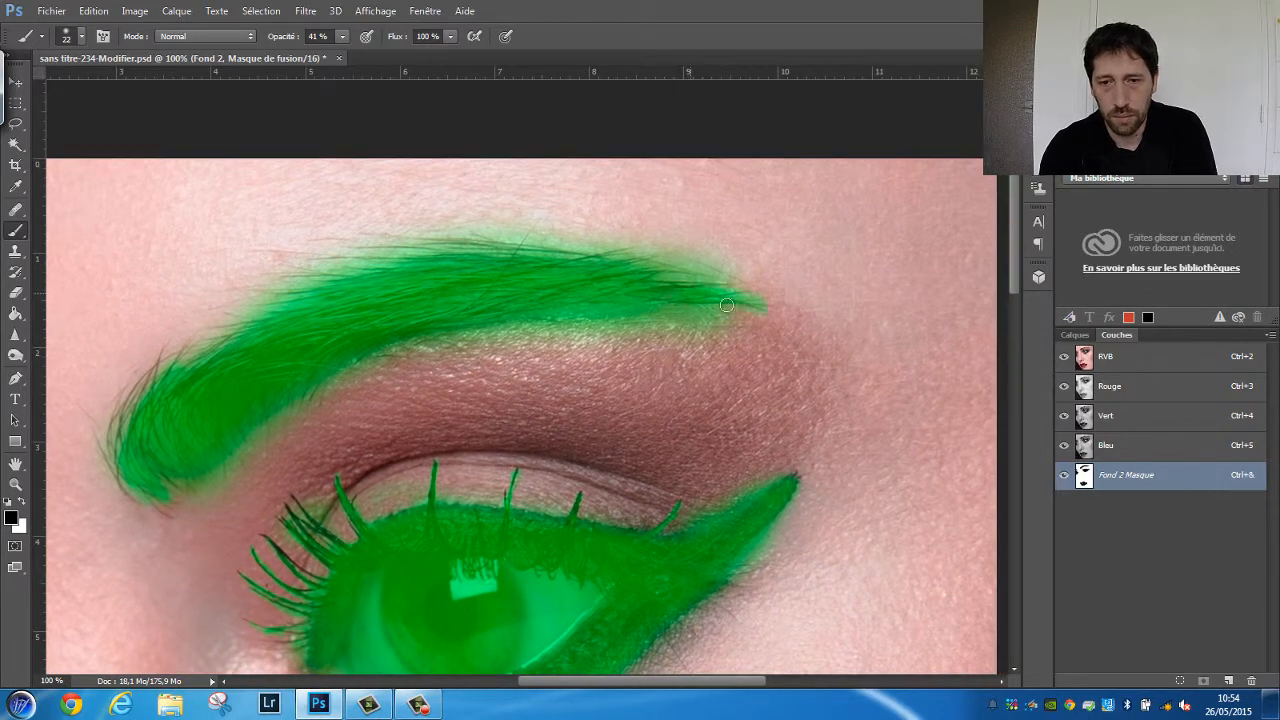
# Clear the mask spill above the far eyebrow by painting white along its upper edge
pyautogui.moveTo(488, 309)
pyautogui.mouseDown()
pyautogui.moveTo(937, 240)
pyautogui.moveTo(851, 420)
pyautogui.moveTo(683, 274)
pyautogui.moveTo(587, 221)
pyautogui.mouseUp()
pyautogui.press('x')
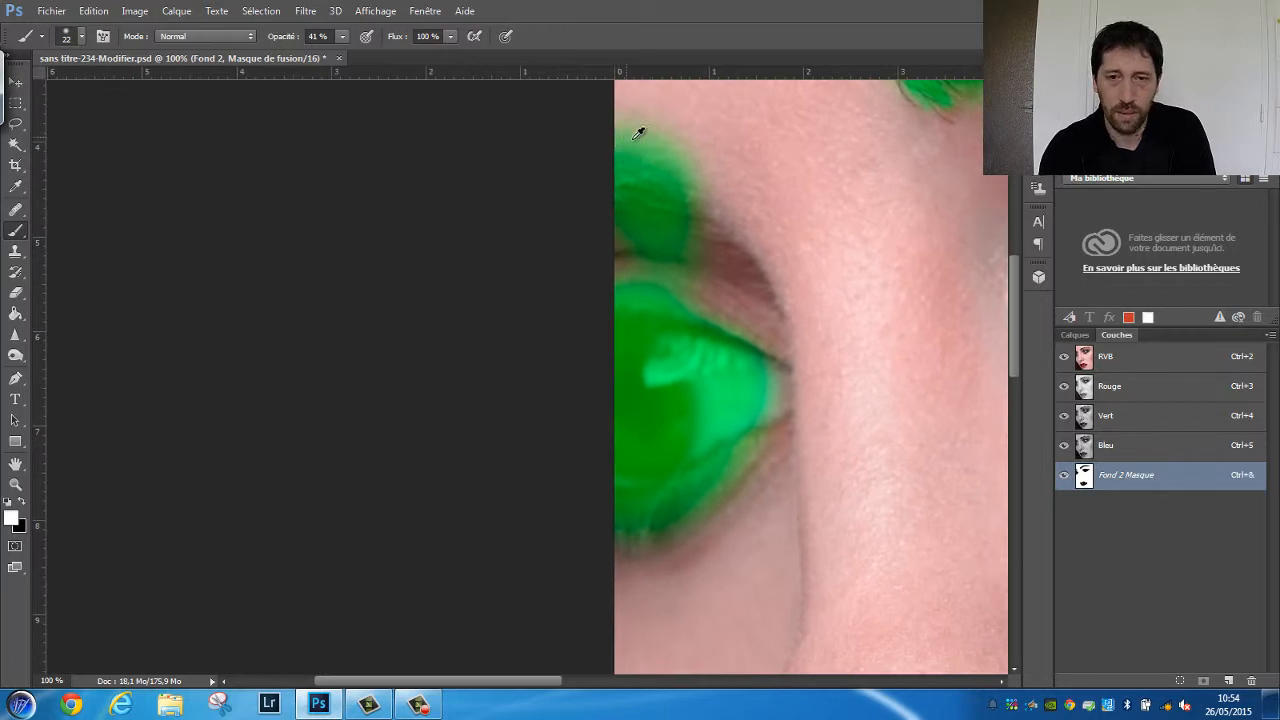
pyautogui.moveTo(652, 143); pyautogui.dragTo(676, 159)
pyautogui.moveTo(657, 150)
pyautogui.mouseDown()
pyautogui.moveTo(623, 137)
pyautogui.moveTo(700, 163)
pyautogui.mouseUp()
pyautogui.press('x')
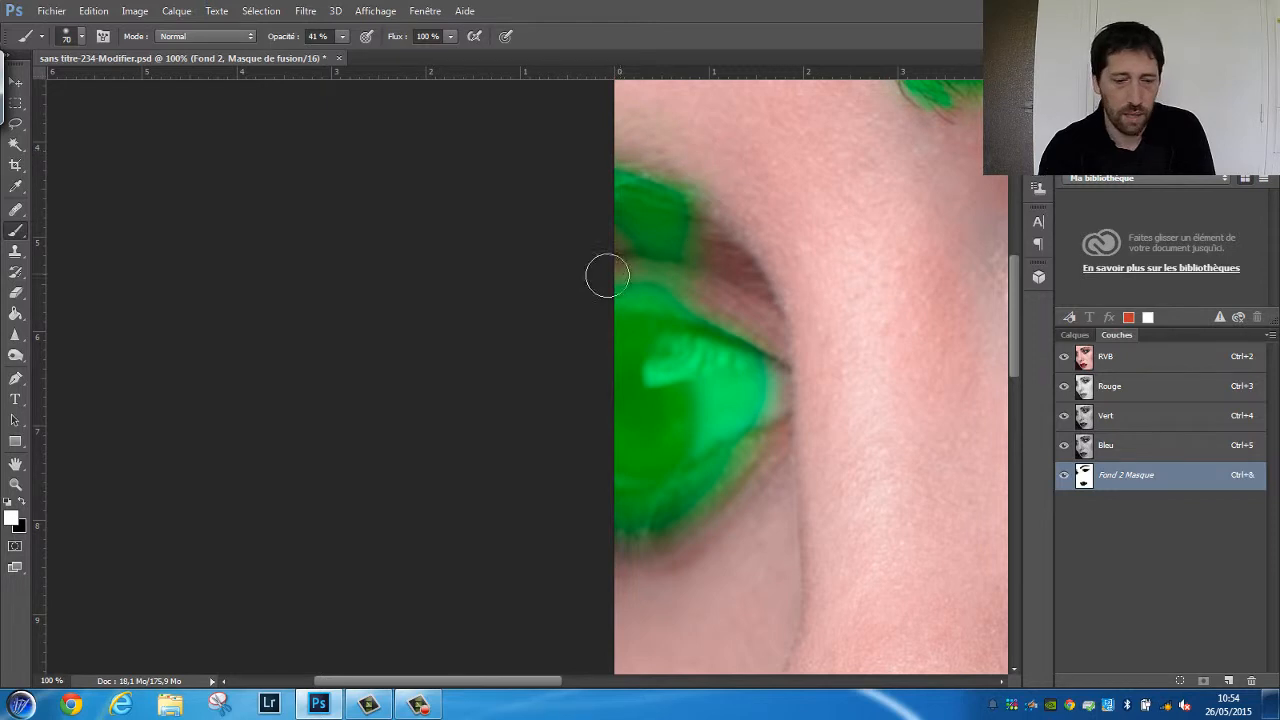
# Extend the black mask painting over the far eye's upper eyelid crease and inner corner with the 70 px brush at 41% opacity
pyautogui.moveTo(653, 271)
pyautogui.mouseDown()
pyautogui.moveTo(668, 226)
pyautogui.moveTo(744, 273)
pyautogui.moveTo(674, 263)
pyautogui.mouseUp()
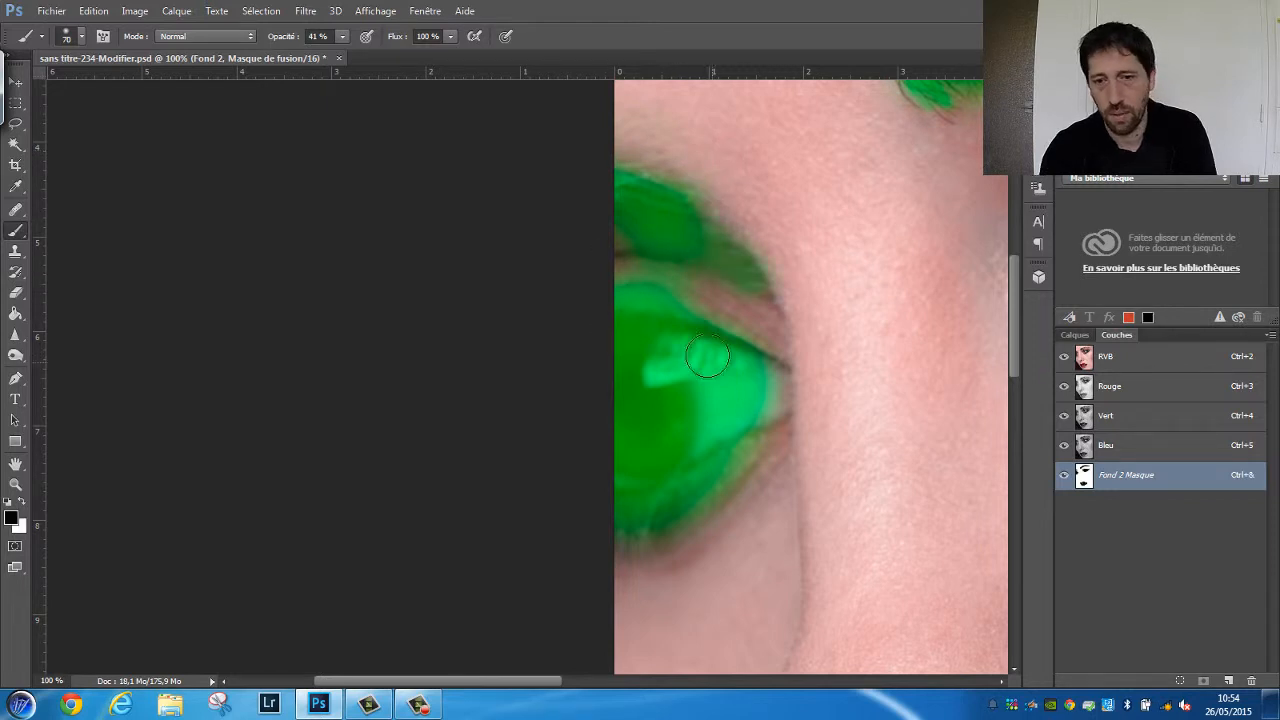
pyautogui.moveTo(766, 388); pyautogui.dragTo(749, 400)
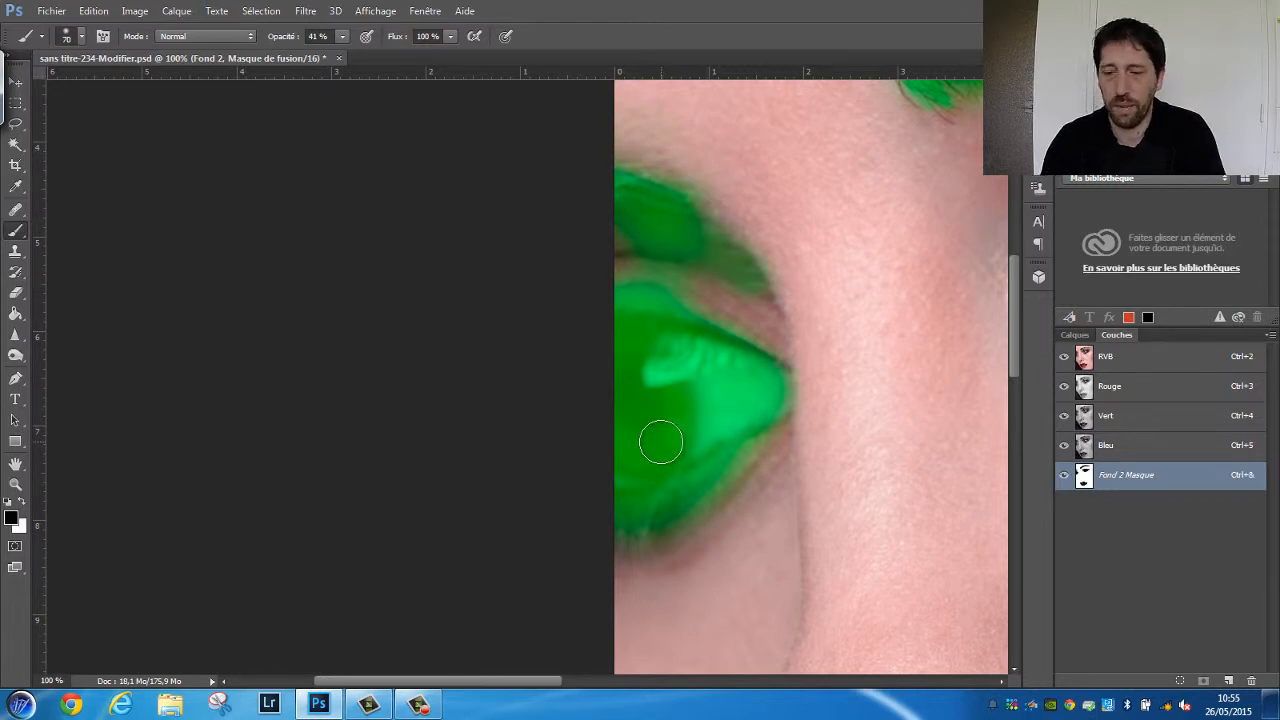
pyautogui.scroll(-4, 664, 448)
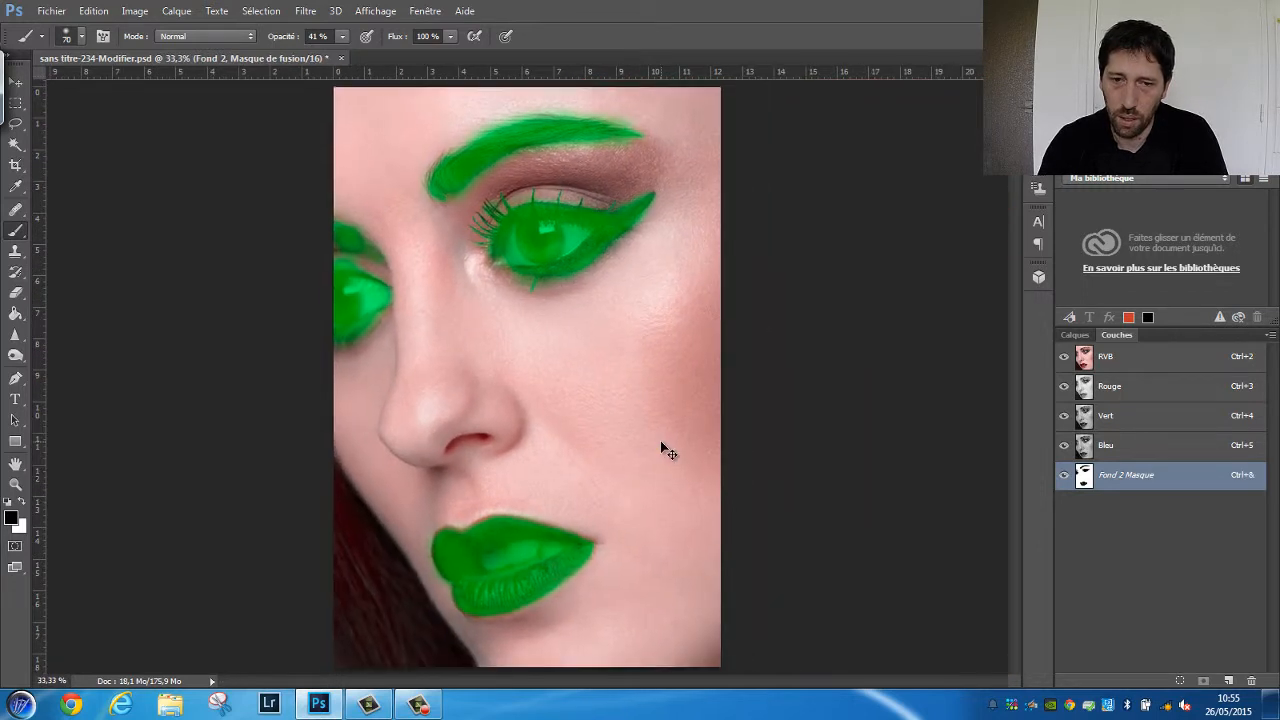
pyautogui.scroll(1, 661, 448)
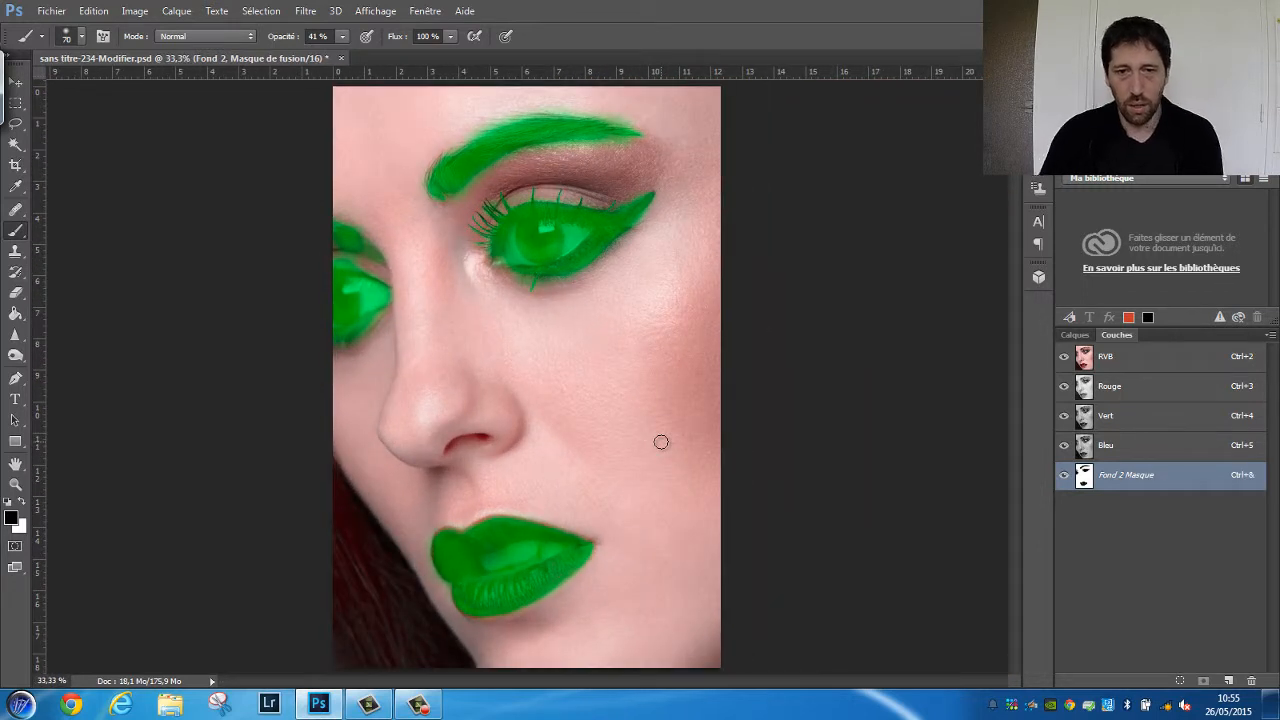
# Hide the mask overlay and partially mask the near eye's eyeshadow in black with a 256 px brush at 7% opacity, checking the overlay
pyautogui.click(1064, 476)
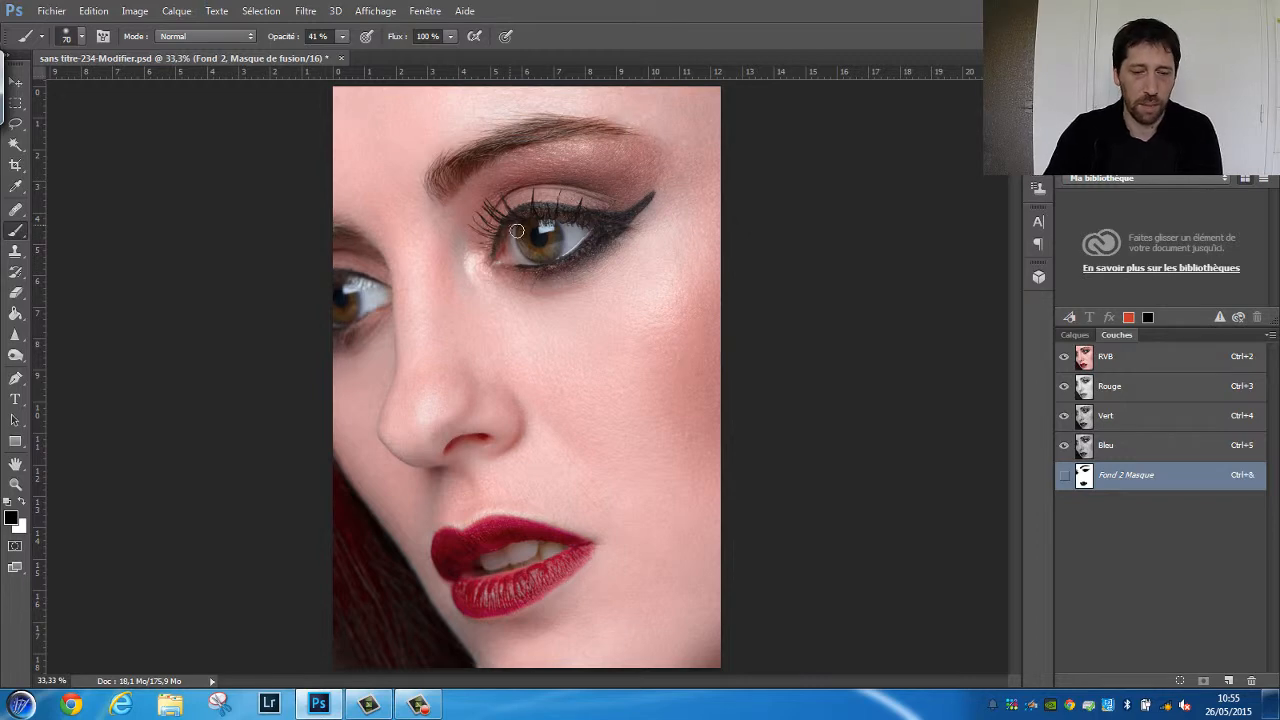
pyautogui.moveTo(481, 207); pyautogui.dragTo(506, 208)
pyautogui.moveTo(292, 40); pyautogui.dragTo(265, 42)
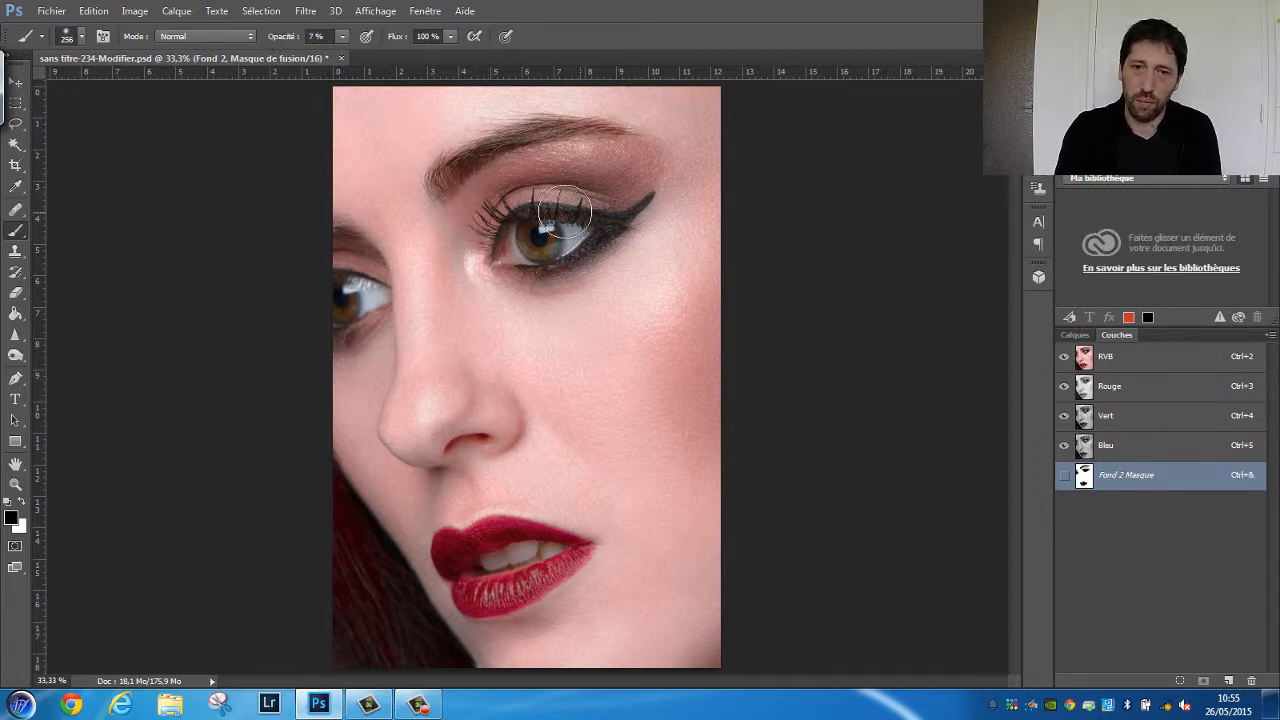
pyautogui.click(1064, 476)
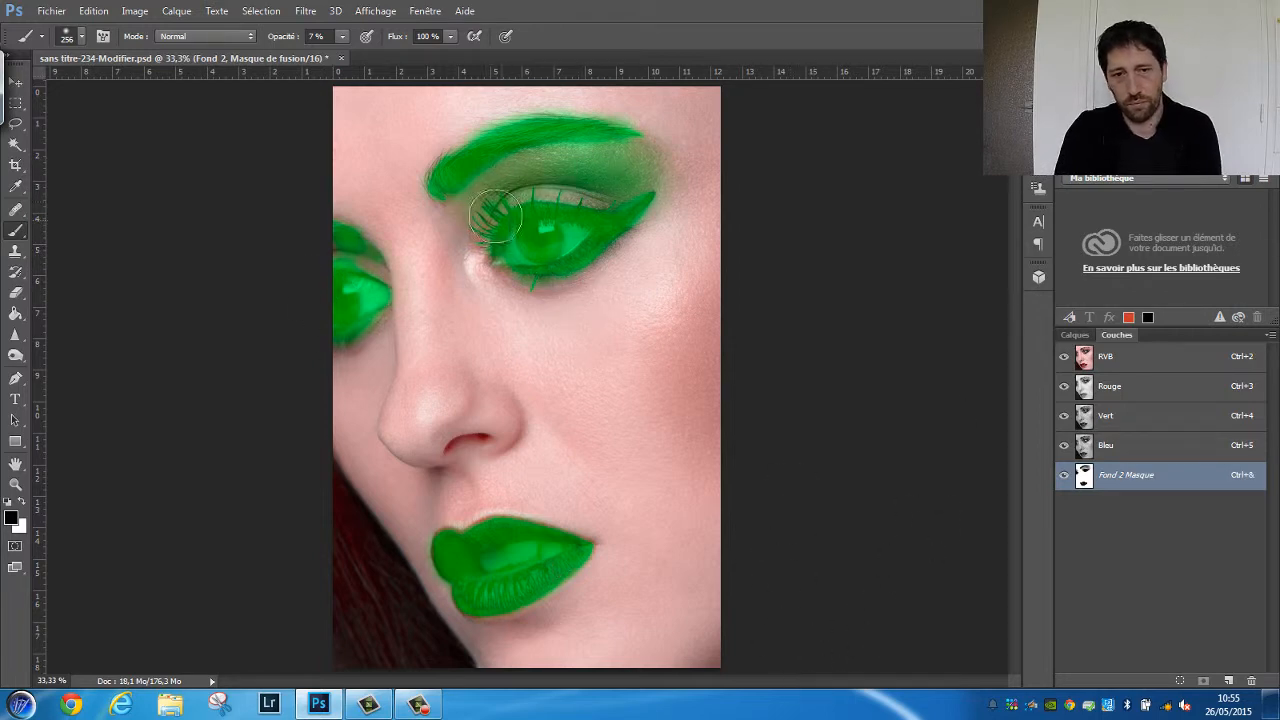
pyautogui.click(1064, 475)
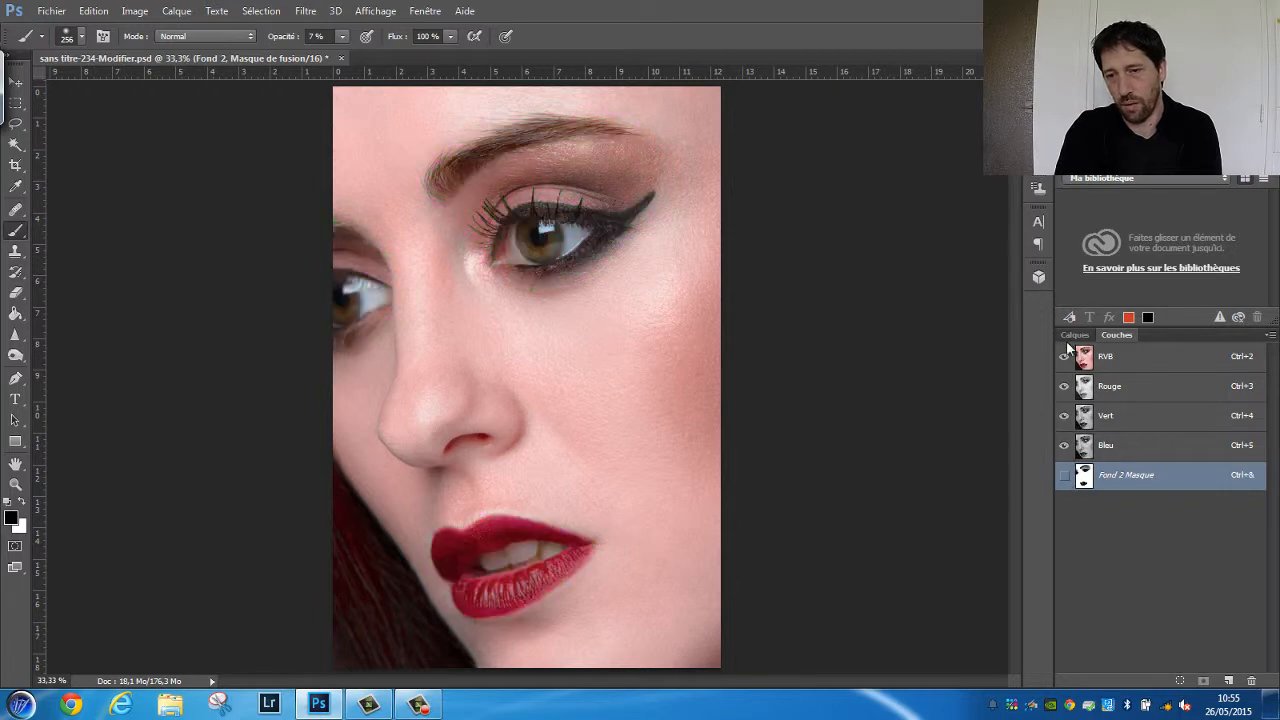
# Change the Fond 2 layer's fill colour to pink f2869f
pyautogui.click(1075, 335)
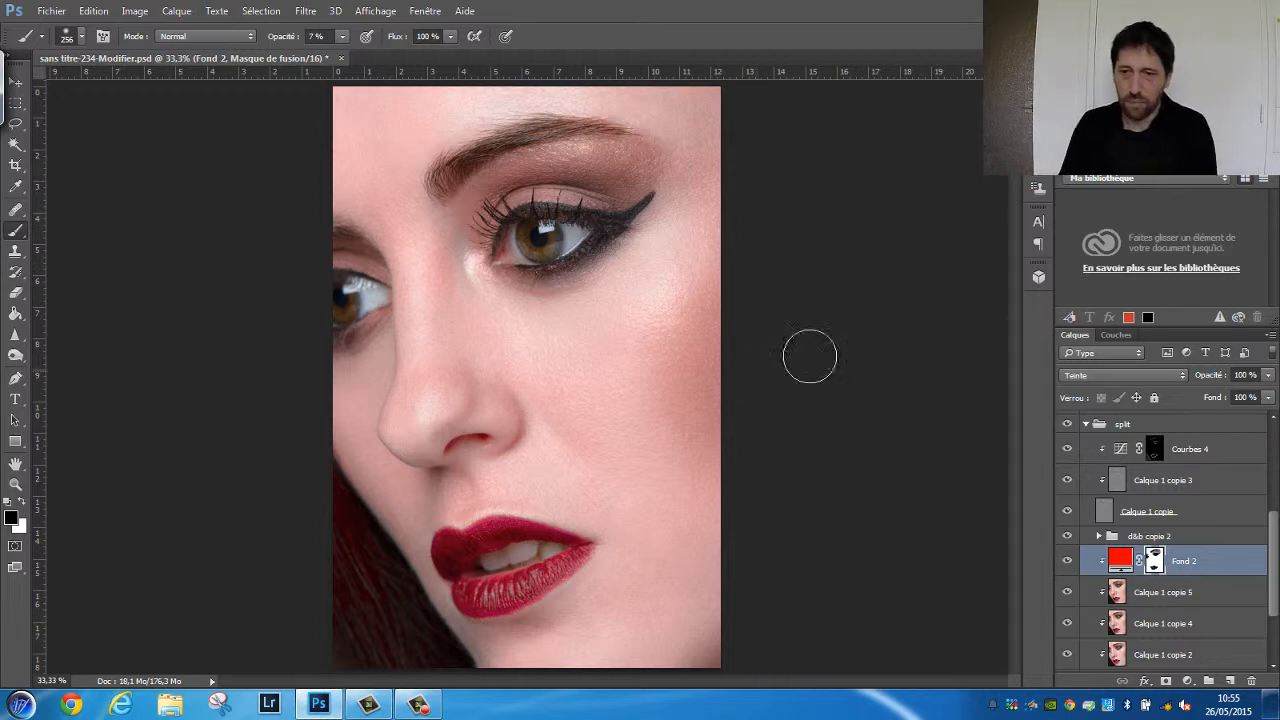
pyautogui.doubleClick(1123, 563)
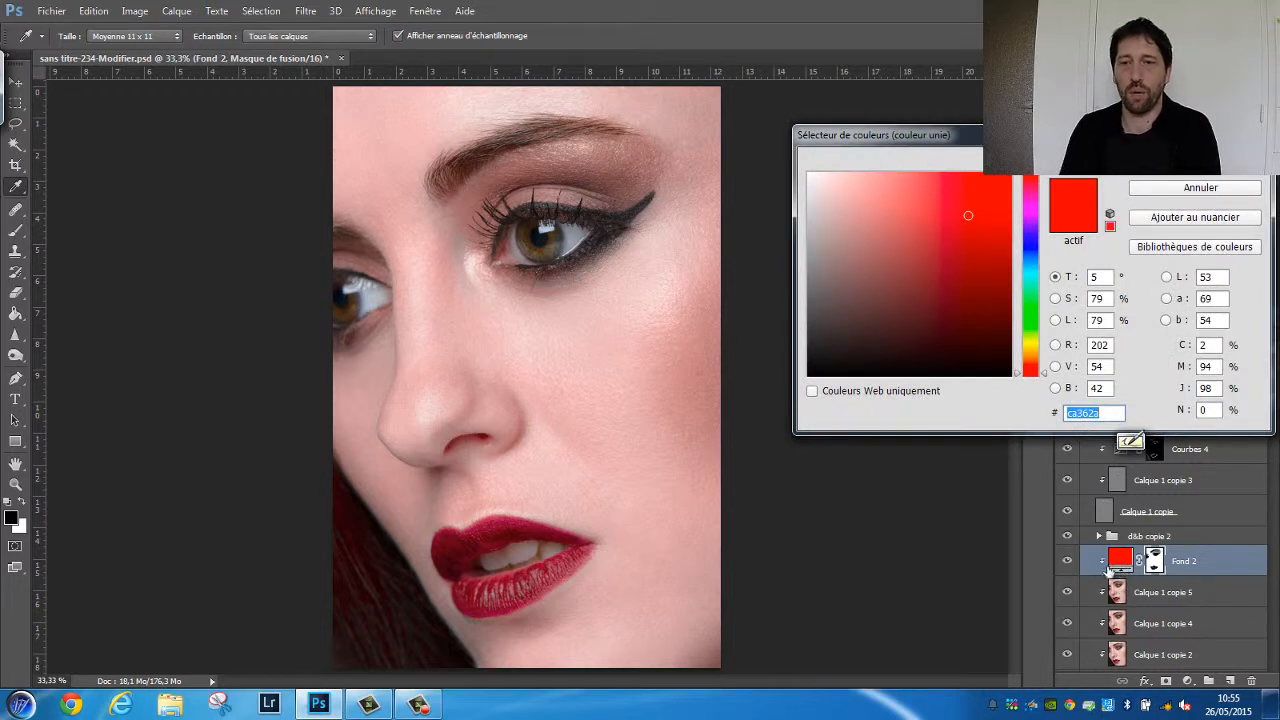
pyautogui.moveTo(1018, 380); pyautogui.dragTo(1023, 181)
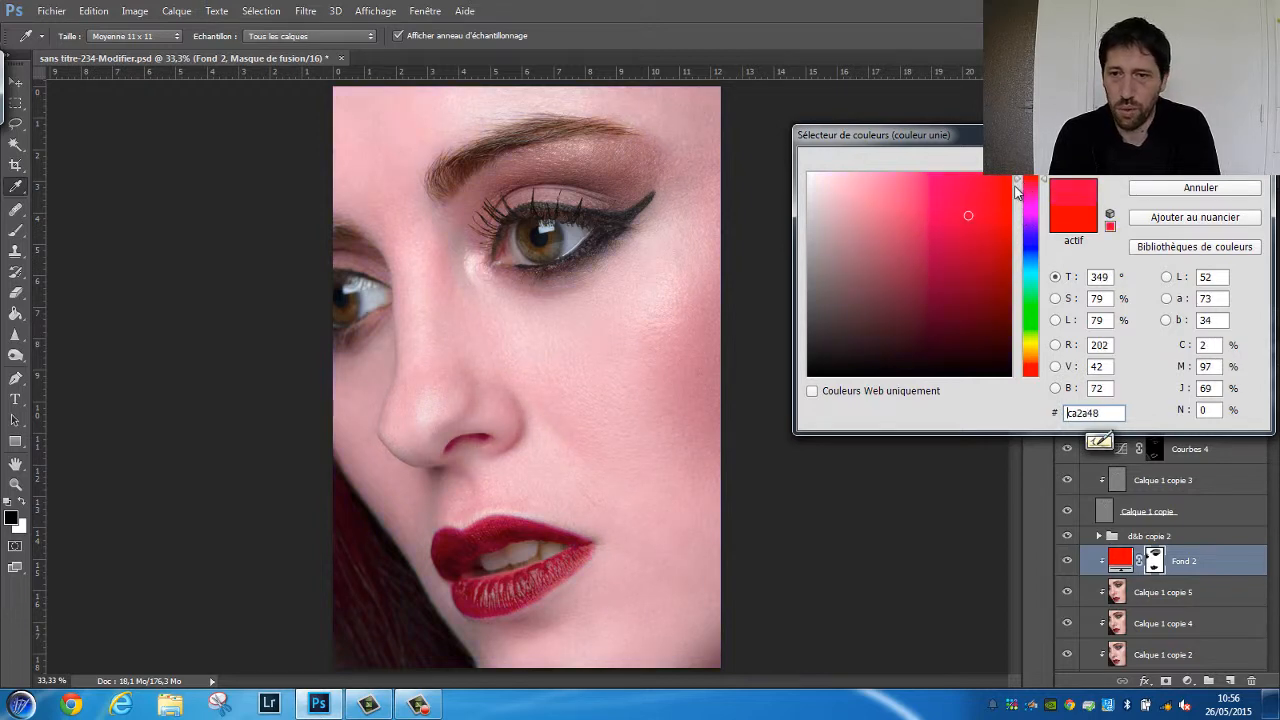
pyautogui.moveTo(967, 214)
pyautogui.mouseDown()
pyautogui.moveTo(891, 197)
pyautogui.moveTo(920, 223)
pyautogui.moveTo(899, 183)
pyautogui.mouseUp()
pyautogui.click(968, 208)
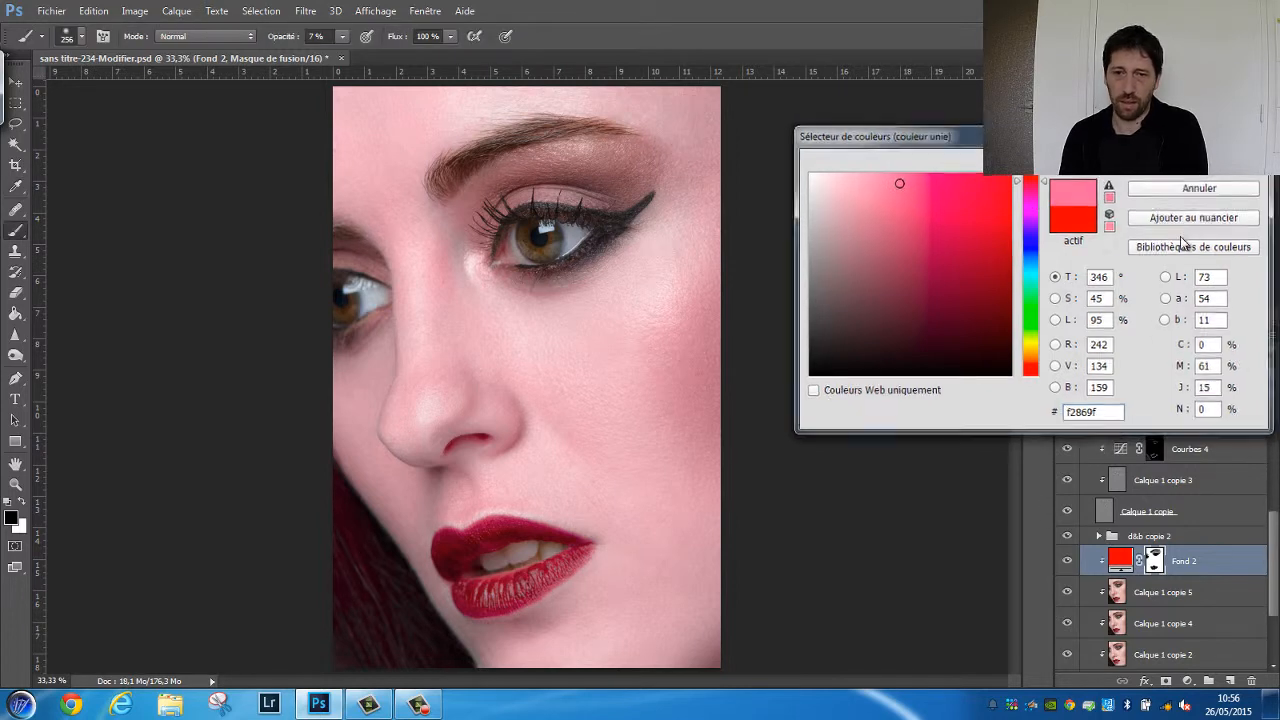
pyautogui.click(1200, 160)
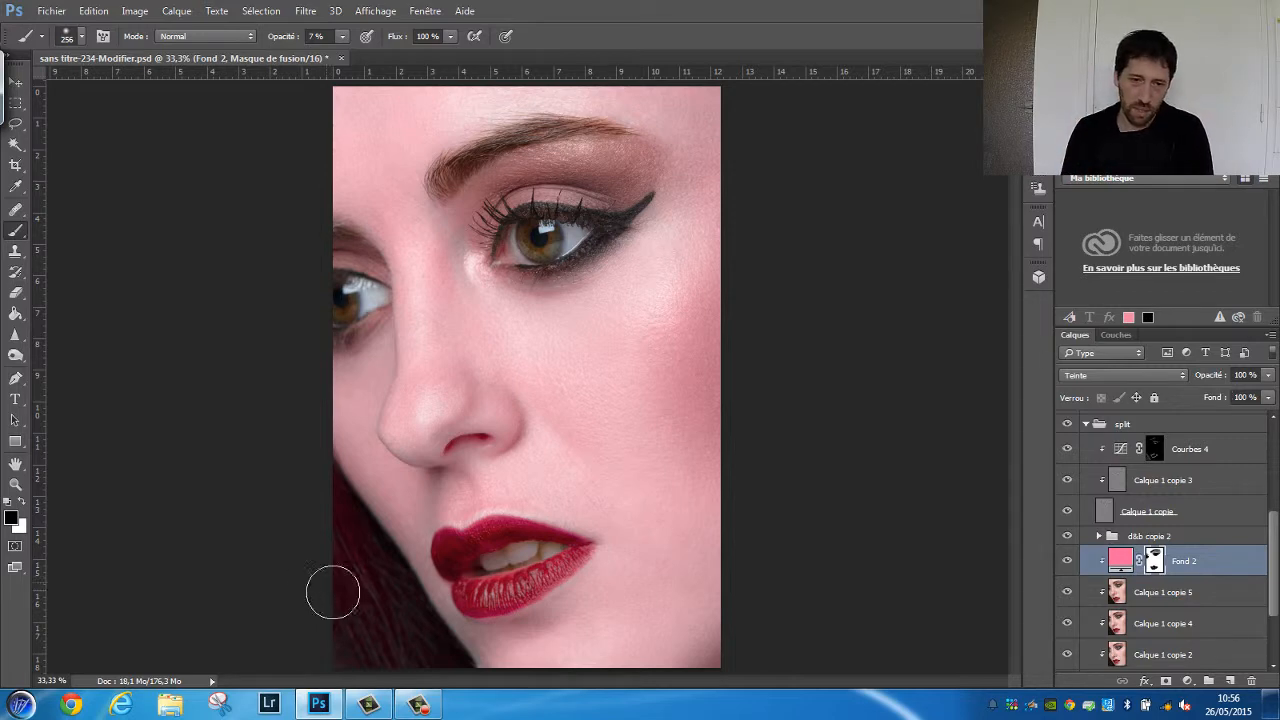
# Mask out the dark hair beside the jaw by painting black with the 256 px brush at 61% opacity
pyautogui.moveTo(351, 641)
pyautogui.mouseDown()
pyautogui.moveTo(313, 639)
pyautogui.moveTo(389, 703)
pyautogui.moveTo(292, 542)
pyautogui.moveTo(403, 683)
pyautogui.moveTo(328, 556)
pyautogui.mouseUp()
pyautogui.moveTo(284, 38); pyautogui.dragTo(314, 43)
pyautogui.moveTo(384, 662)
pyautogui.mouseDown()
pyautogui.moveTo(288, 537)
pyautogui.moveTo(394, 664)
pyautogui.moveTo(343, 528)
pyautogui.moveTo(405, 639)
pyautogui.moveTo(375, 618)
pyautogui.moveTo(316, 523)
pyautogui.moveTo(398, 638)
pyautogui.moveTo(383, 656)
pyautogui.moveTo(291, 613)
pyautogui.moveTo(274, 525)
pyautogui.mouseUp()
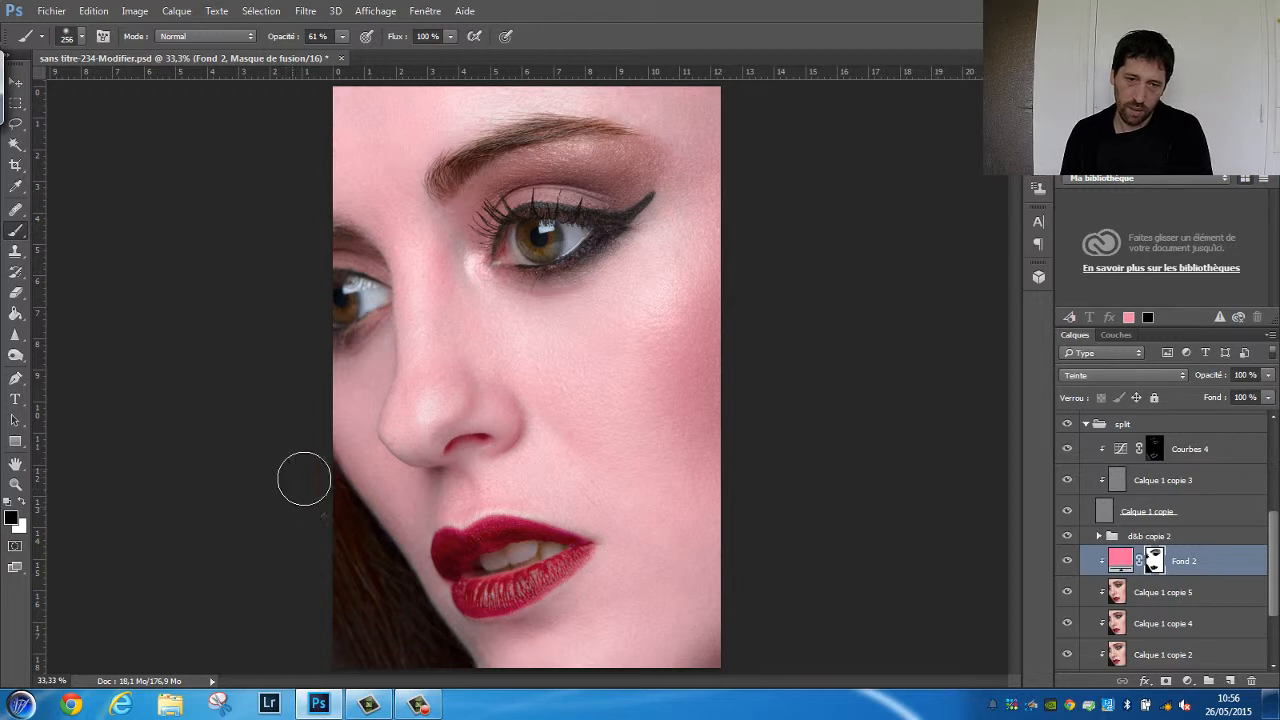
pyautogui.moveTo(343, 561)
pyautogui.mouseDown()
pyautogui.moveTo(416, 653)
pyautogui.moveTo(308, 586)
pyautogui.moveTo(268, 600)
pyautogui.mouseUp()
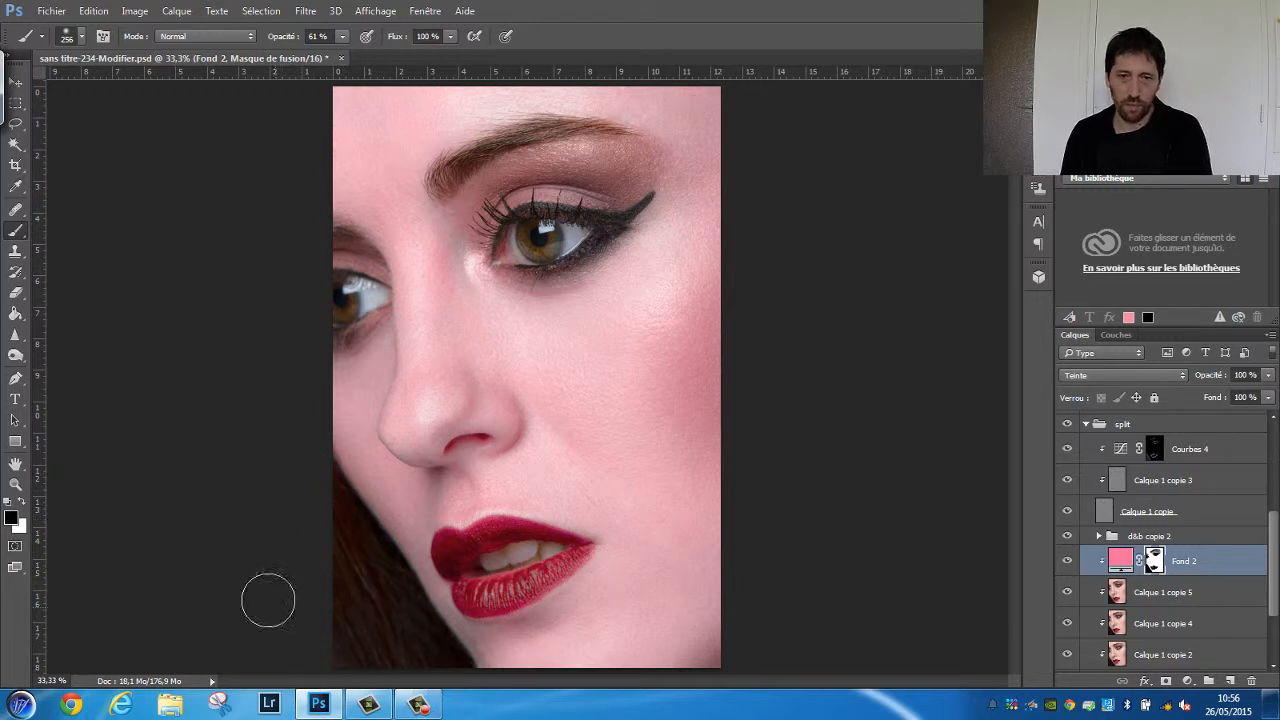
# Compare the portrait with and without the Fond 2 layer and lower its opacity to 17%
pyautogui.click(1066, 561)
pyautogui.click(1066, 561)
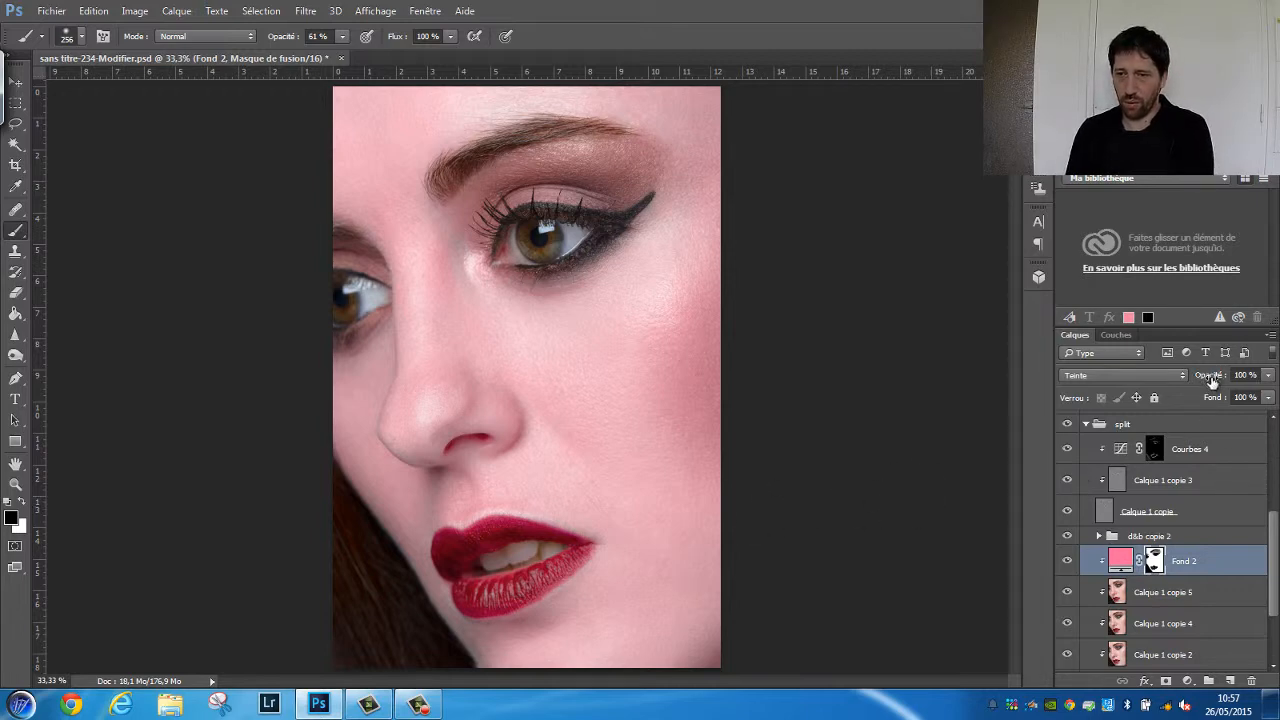
pyautogui.moveTo(1212, 375); pyautogui.dragTo(1145, 375)
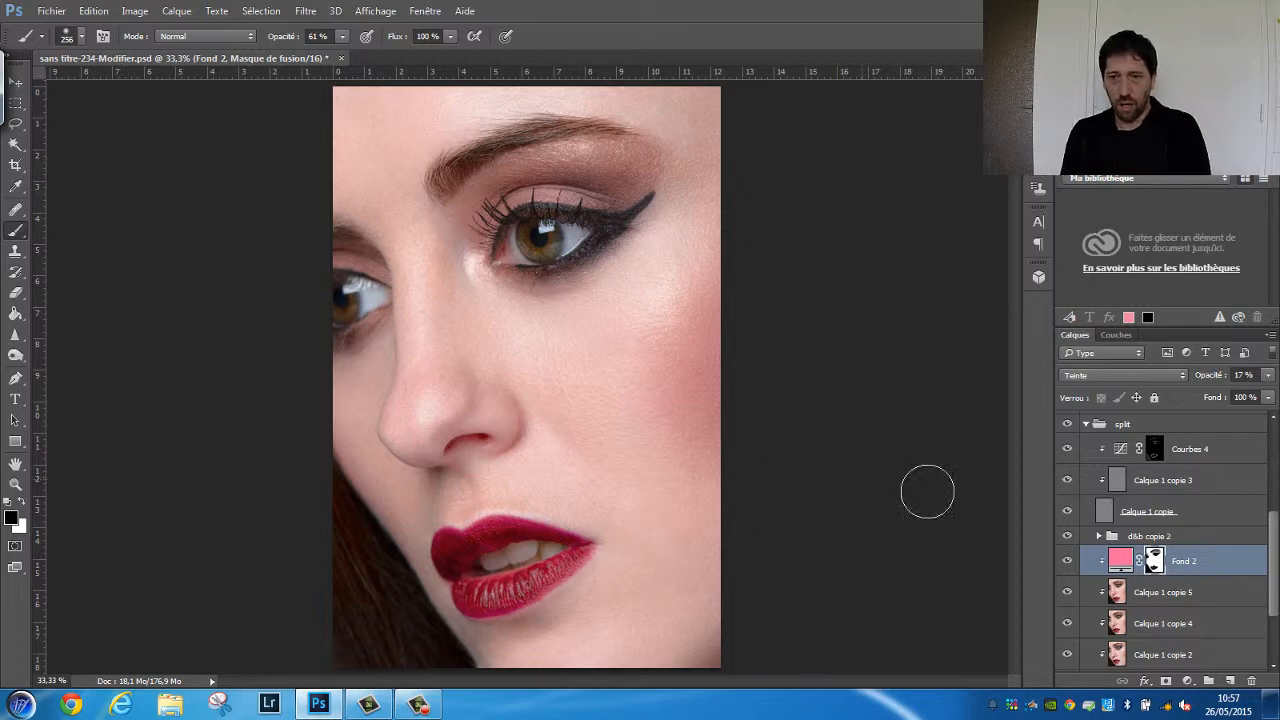
# Change the Fond 2 layer's fill colour to muted orange c48d7f, with a hue of 13°
pyautogui.click(1118, 561)
pyautogui.doubleClick(1118, 561)
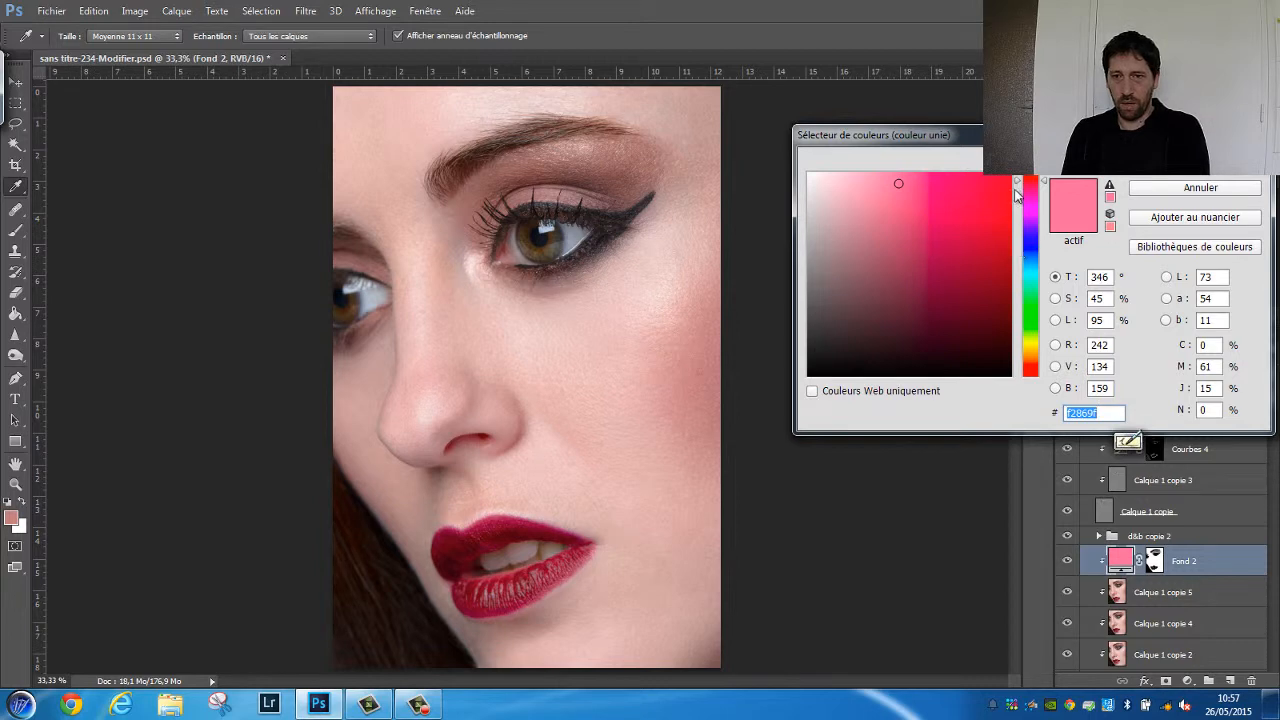
pyautogui.moveTo(1017, 179); pyautogui.dragTo(1020, 374)
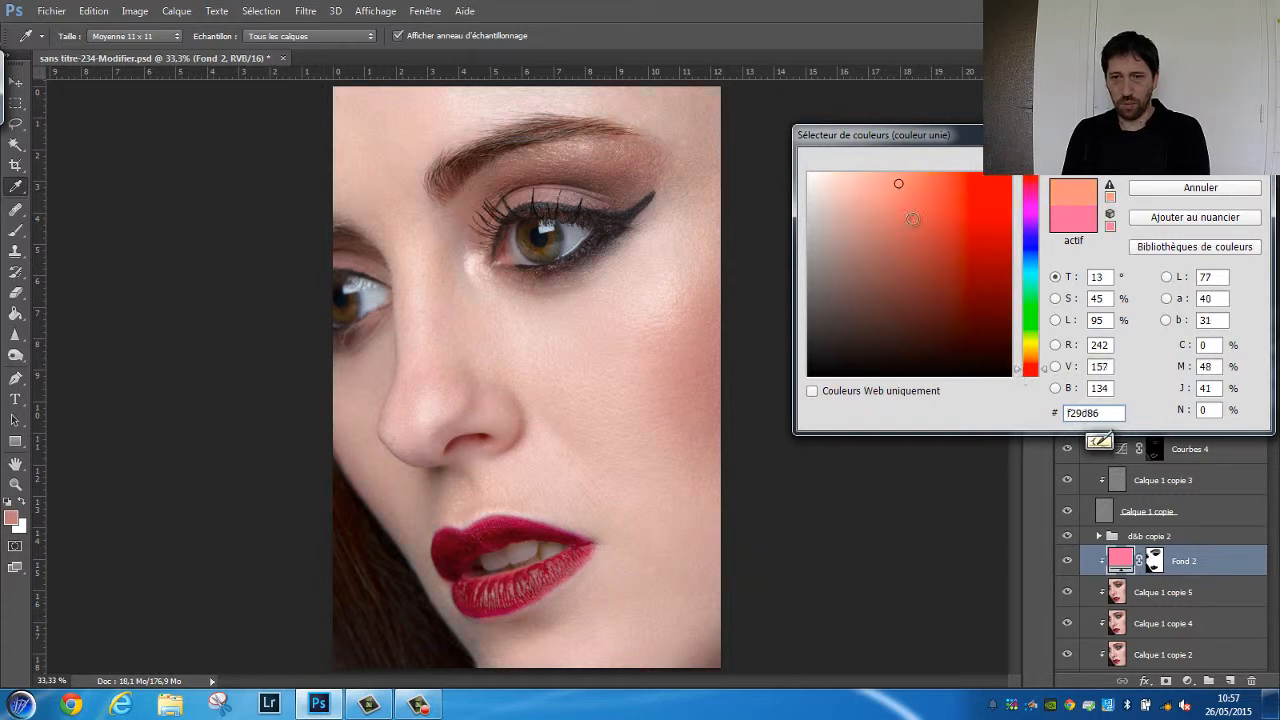
pyautogui.moveTo(900, 190); pyautogui.dragTo(879, 220)
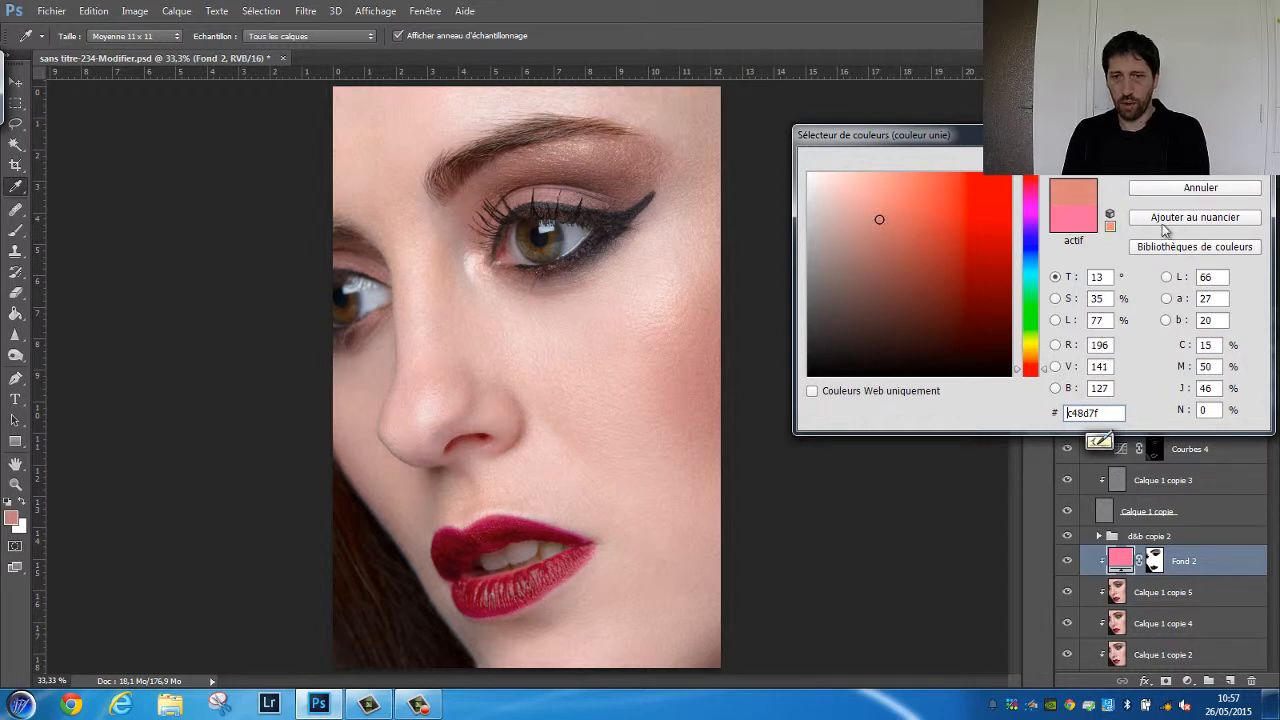
pyautogui.click(1195, 160)
# Raise the Fond 2 layer's opacity to 100%, compare it hidden and shown, and reduce its opacity to about 18%
pyautogui.moveTo(1207, 378); pyautogui.dragTo(1279, 454)
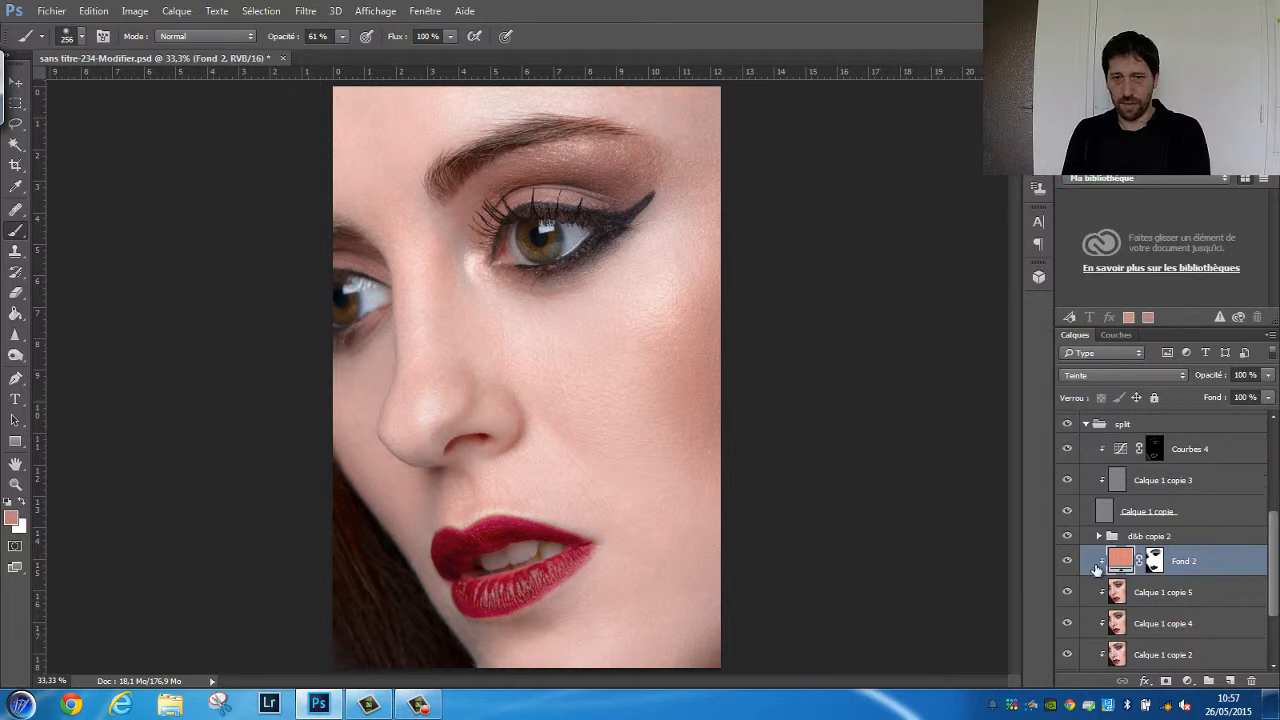
pyautogui.click(1066, 563)
pyautogui.click(1067, 565)
pyautogui.click(1067, 563)
pyautogui.click(1067, 563)
pyautogui.moveTo(1211, 379); pyautogui.dragTo(1160, 396)
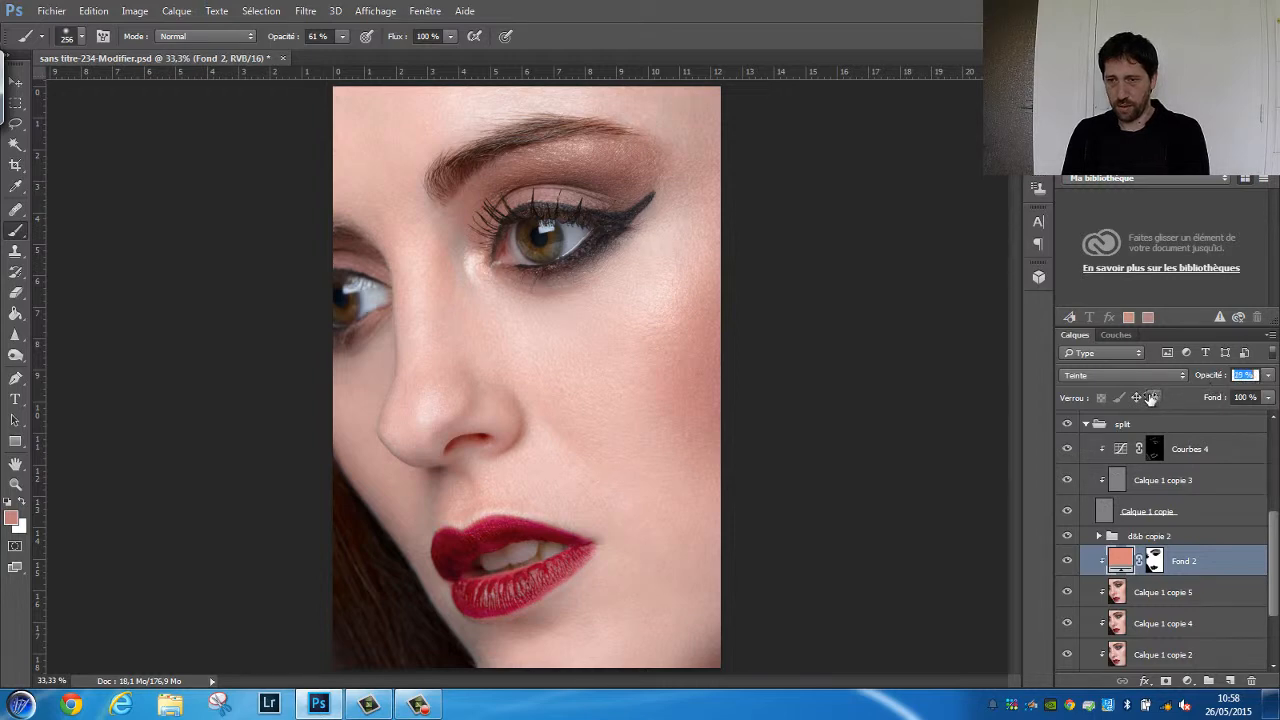
# Set the Fond 2 layer's fill colour to the more saturated be7764
pyautogui.doubleClick(1118, 561)
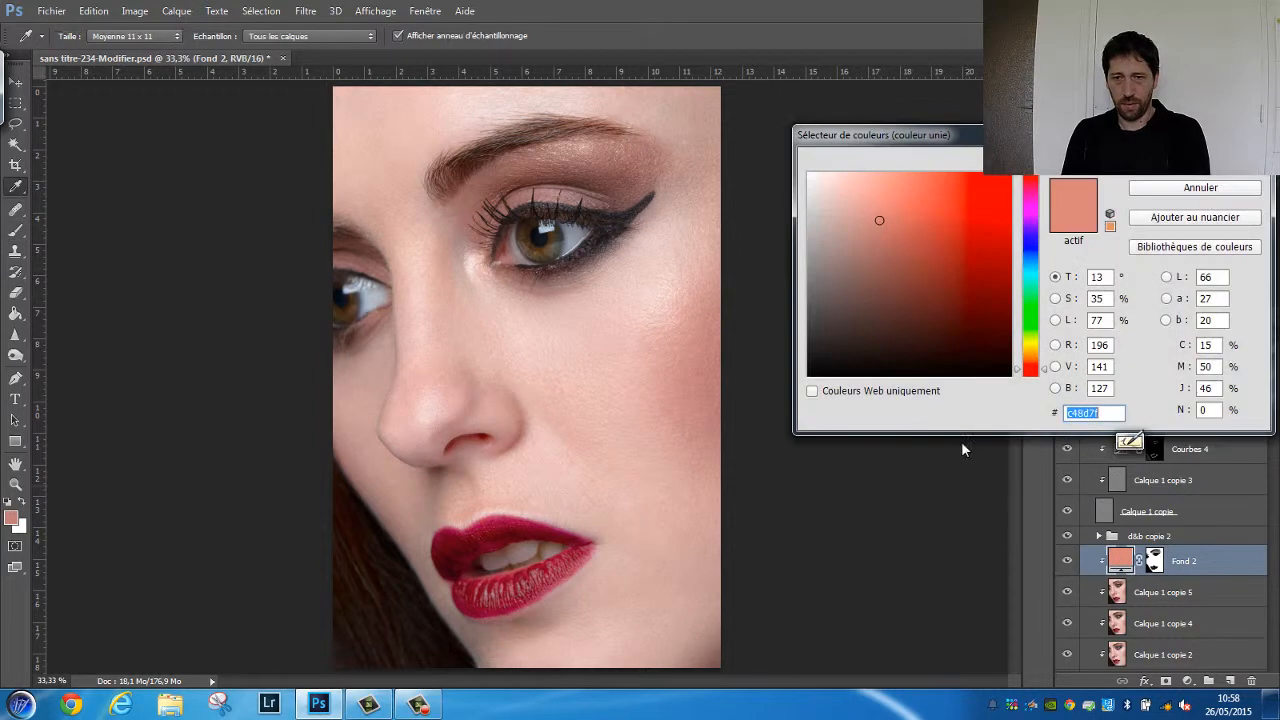
pyautogui.moveTo(881, 220); pyautogui.dragTo(905, 228)
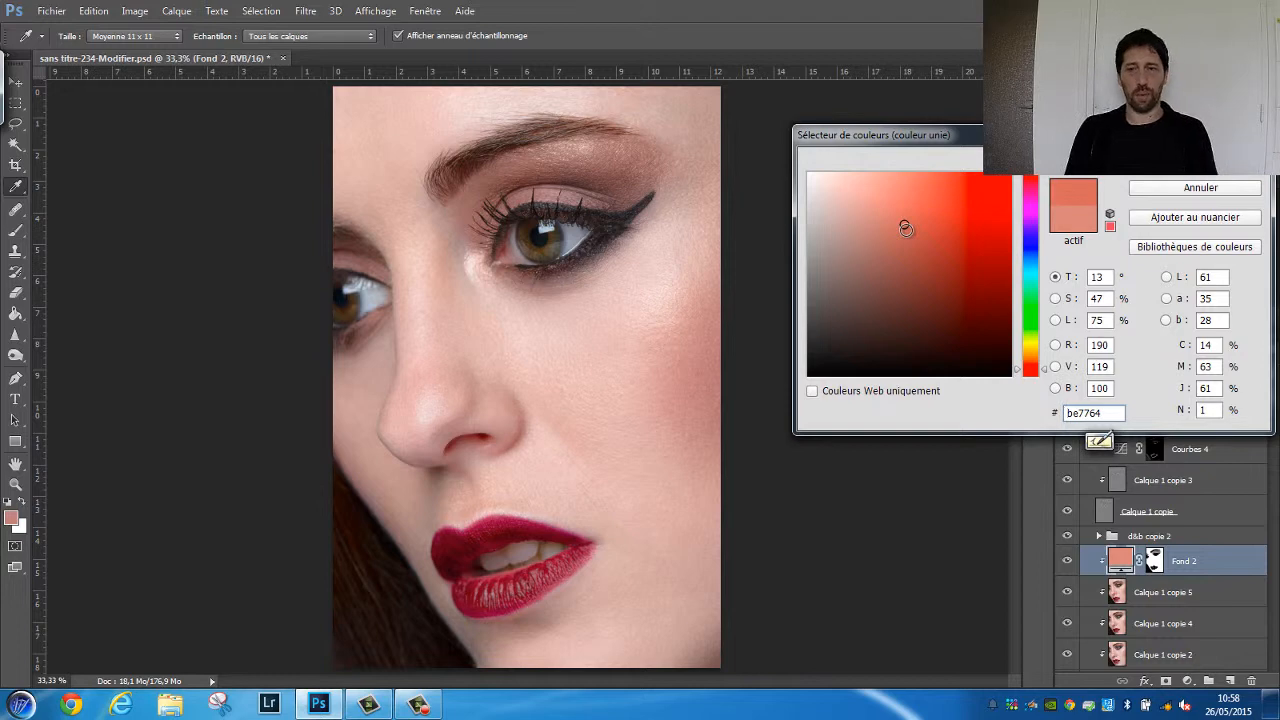
pyautogui.click(1172, 159)
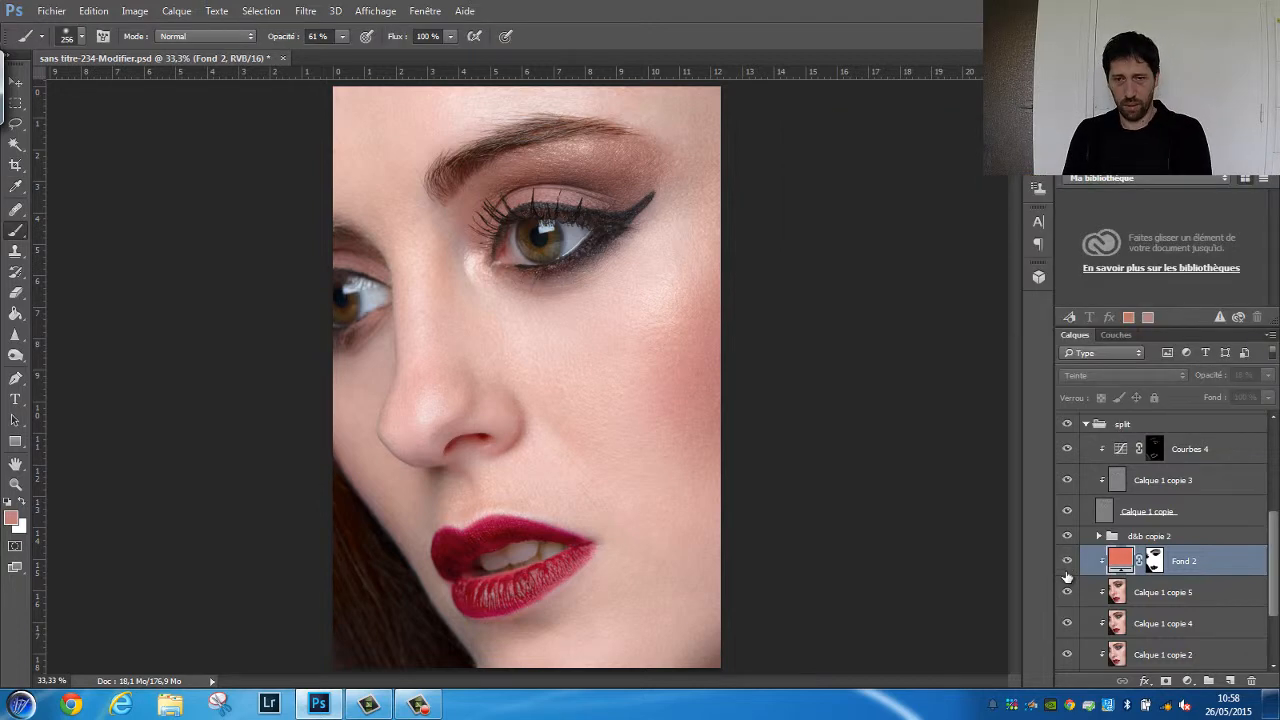
# Set the Fond 2 layer's opacity to 24% and compare the skin tone with the layer hidden and shown
pyautogui.click(1067, 561)
pyautogui.click(1067, 561)
pyautogui.moveTo(1205, 376); pyautogui.dragTo(1156, 388)
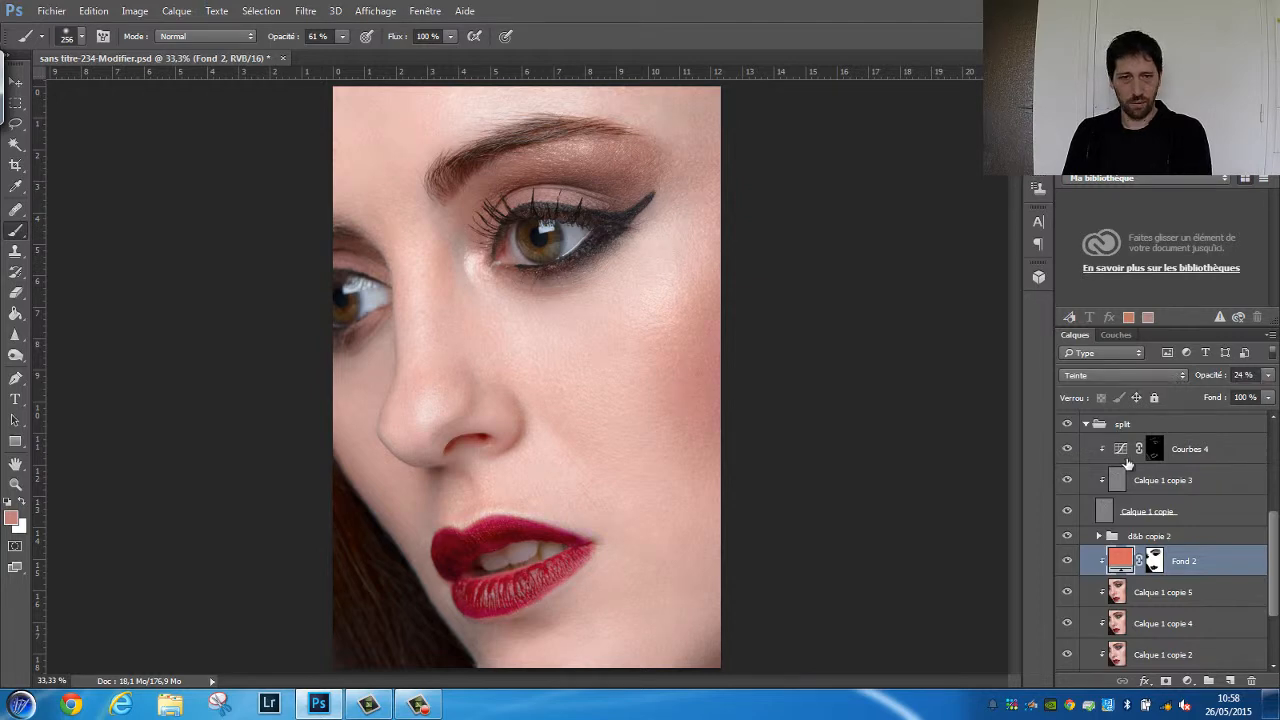
pyautogui.click(1067, 563)
pyautogui.click(1067, 563)
pyautogui.click(1067, 564)
pyautogui.click(1068, 566)
pyautogui.click(1067, 566)
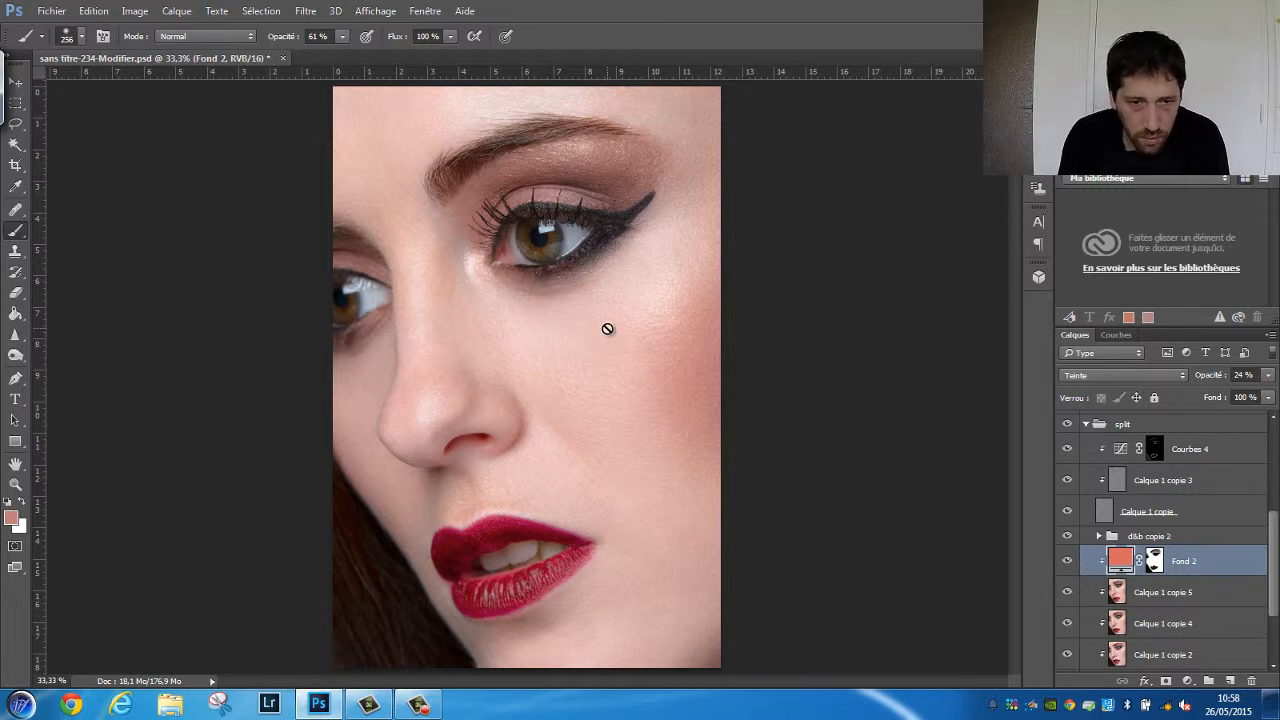
# Examine the skin hue up close at 100% zoom around the cheek, nose and upper lip
pyautogui.hotkey('ctrl', '+')
pyautogui.hotkey('ctrl', '+')
pyautogui.hotkey('ctrl', '+')
pyautogui.hotkey('ctrl', '+')
pyautogui.moveTo(608, 329)
pyautogui.mouseDown()
pyautogui.moveTo(586, 586)
pyautogui.moveTo(606, 449)
pyautogui.mouseUp()
pyautogui.moveTo(614, 267)
pyautogui.mouseDown()
pyautogui.moveTo(611, 457)
pyautogui.moveTo(820, 305)
pyautogui.mouseUp()
pyautogui.moveTo(569, 603)
pyautogui.mouseDown()
pyautogui.moveTo(700, 551)
pyautogui.moveTo(543, 294)
pyautogui.mouseUp()
pyautogui.moveTo(680, 530)
pyautogui.mouseDown()
pyautogui.moveTo(637, 364)
pyautogui.moveTo(577, 294)
pyautogui.mouseUp()
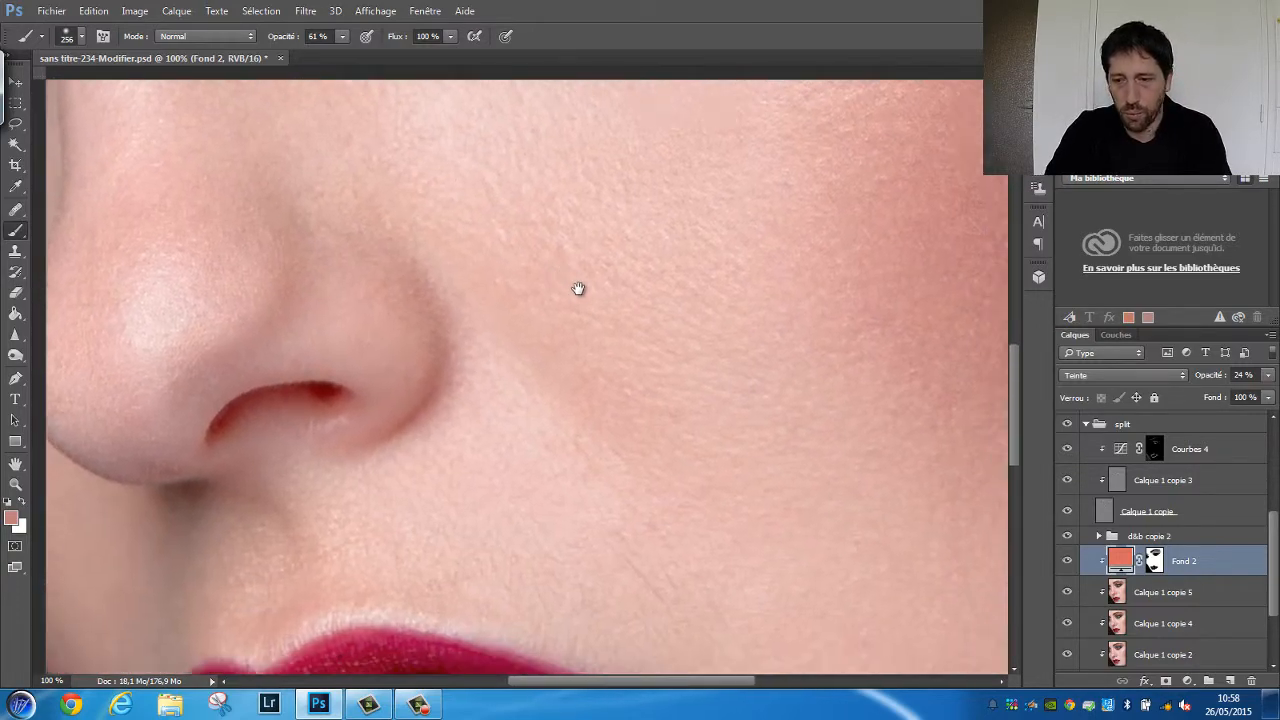
pyautogui.hotkey('ctrl', '-')
pyautogui.hotkey('ctrl', '-')
pyautogui.hotkey('ctrl', '-')
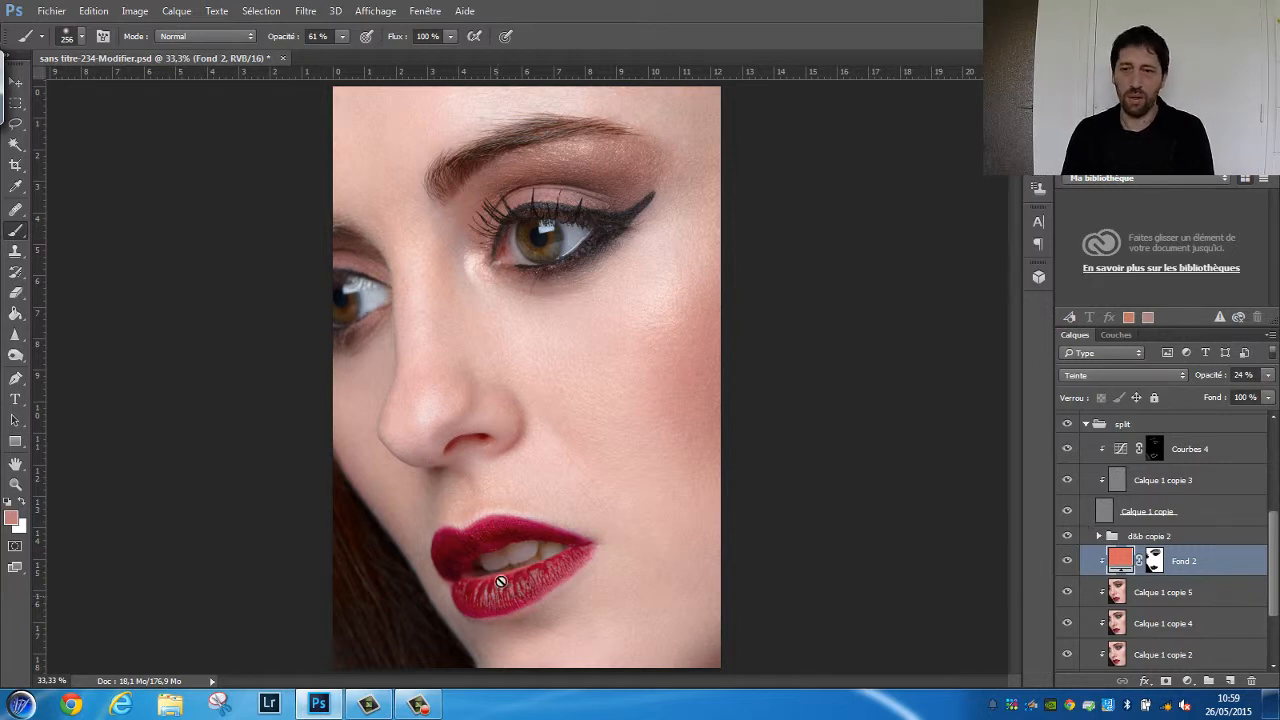
# Add a solid colour fill layer above Fond 2 with the bright red fd1300
pyautogui.click(1187, 681)
pyautogui.click(1120, 331)
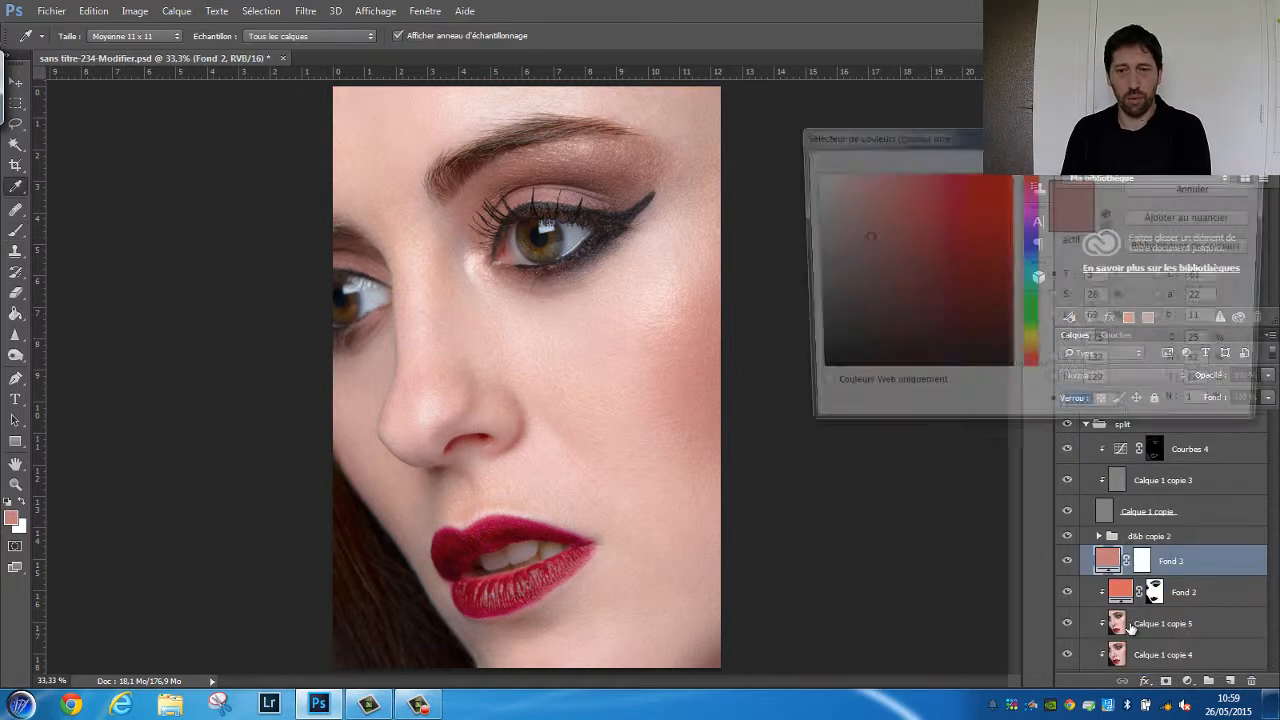
pyautogui.moveTo(984, 186); pyautogui.dragTo(1011, 174)
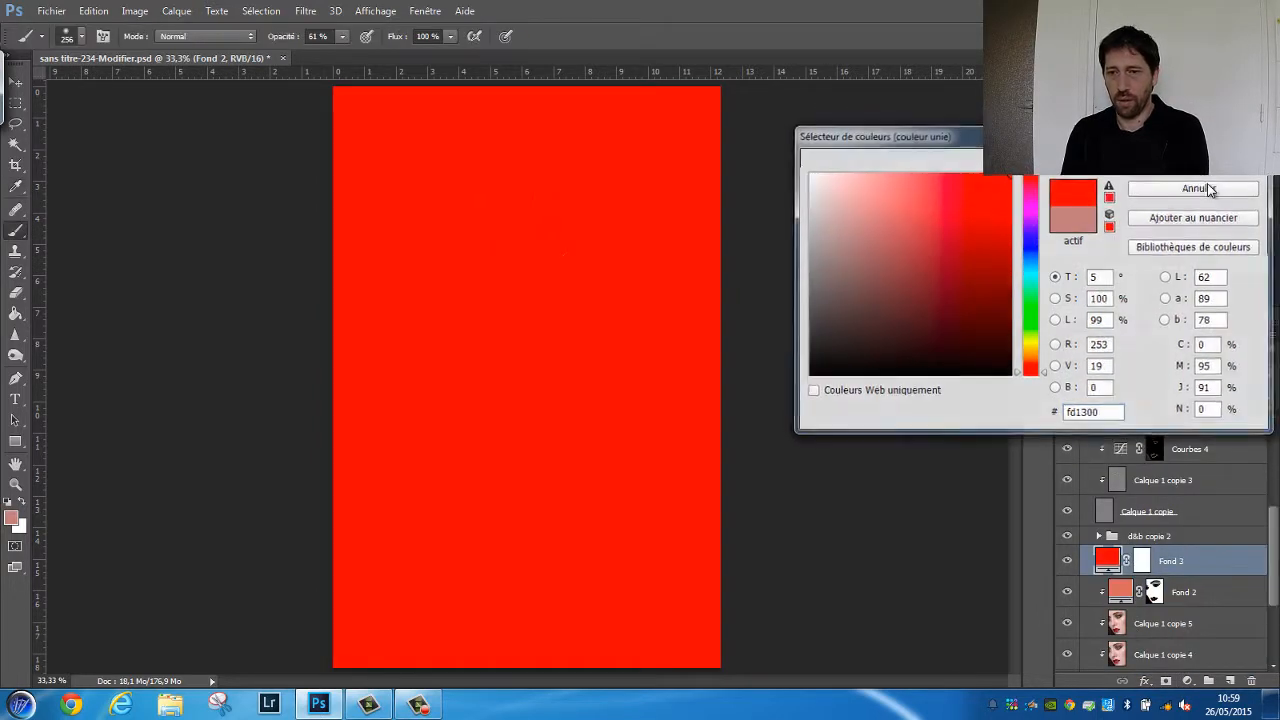
pyautogui.click(1200, 162)
# Clip the new red fill layer to the layers below and set its blend mode to Teinte
pyautogui.rightClick(1106, 568)
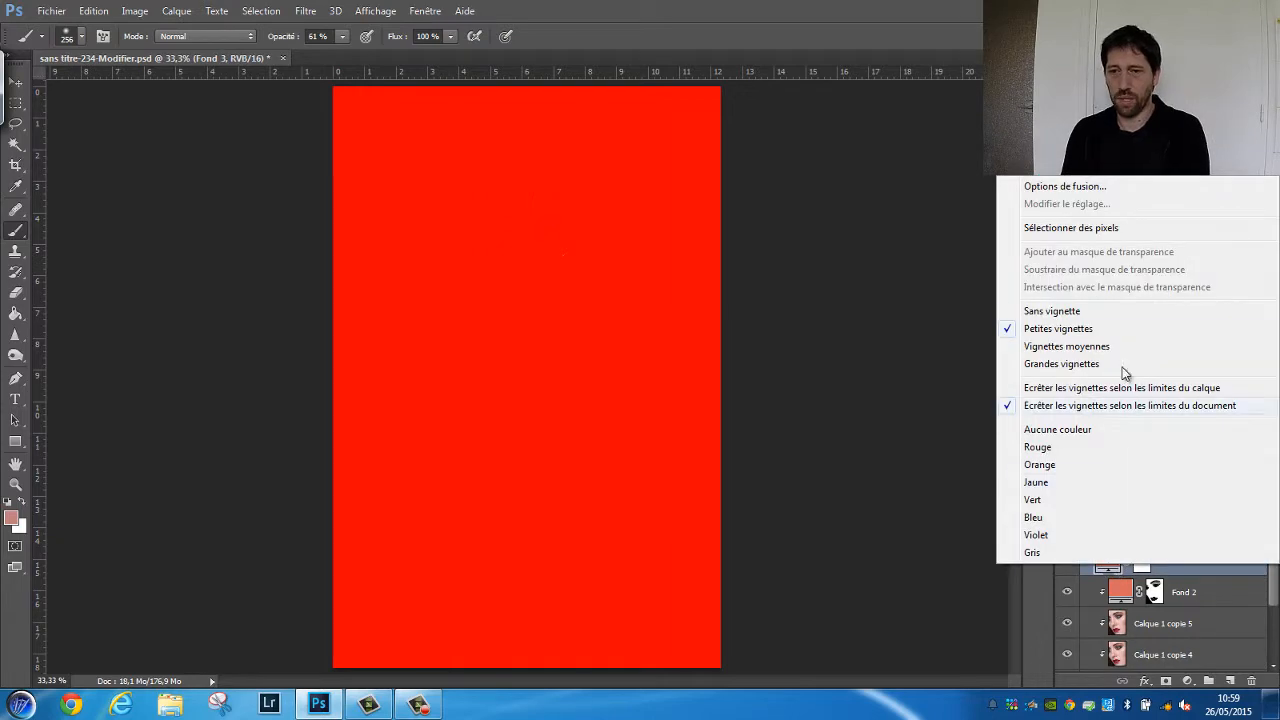
pyautogui.rightClick(1189, 567)
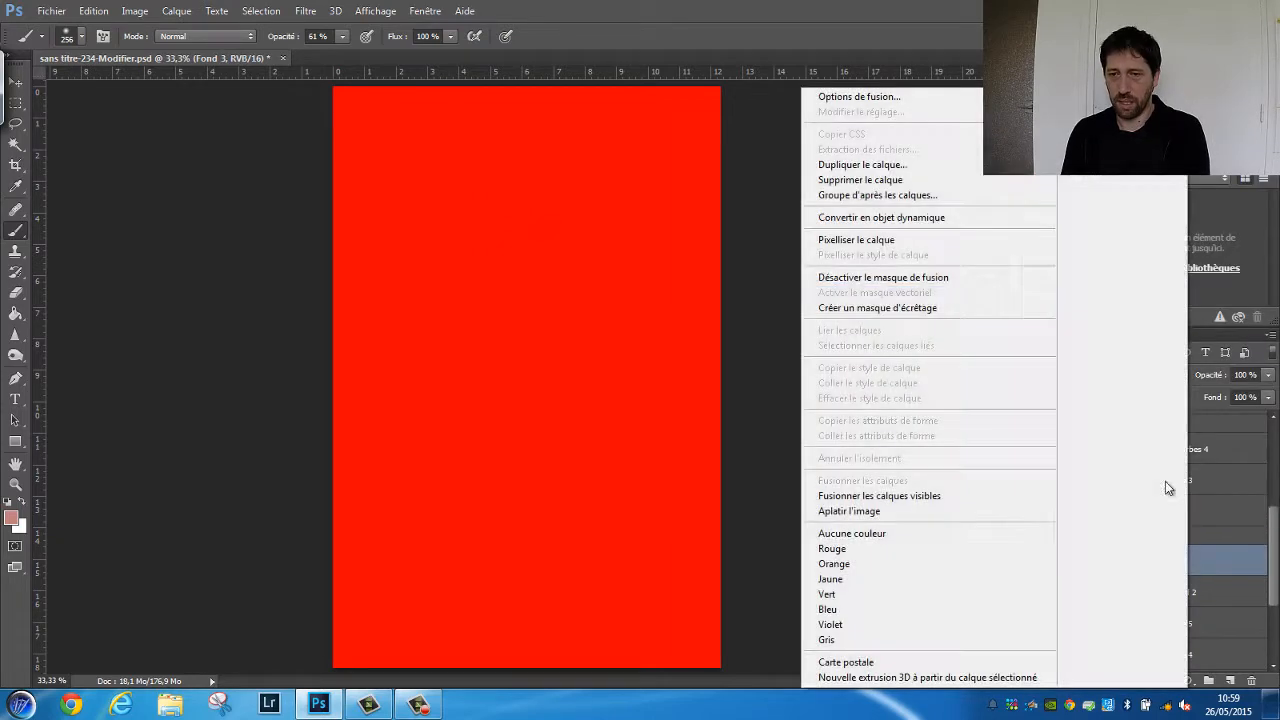
pyautogui.click(934, 309)
pyautogui.click(1120, 375)
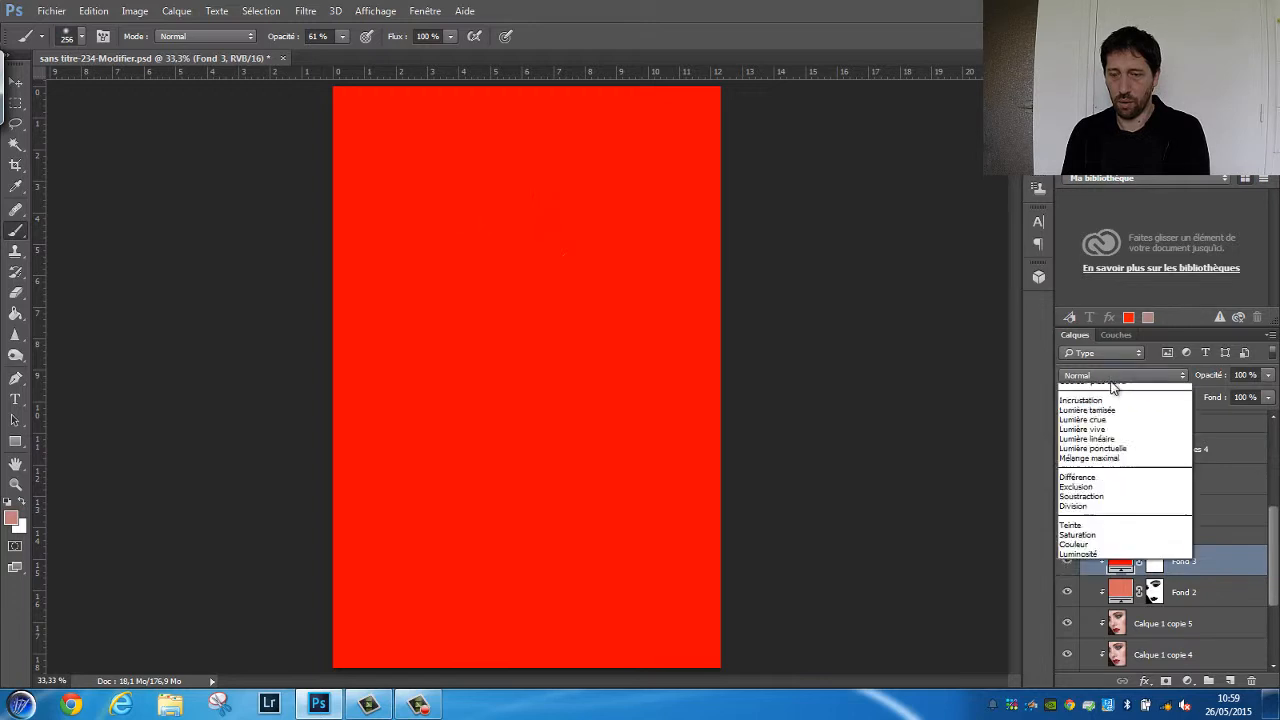
pyautogui.click(1100, 663)
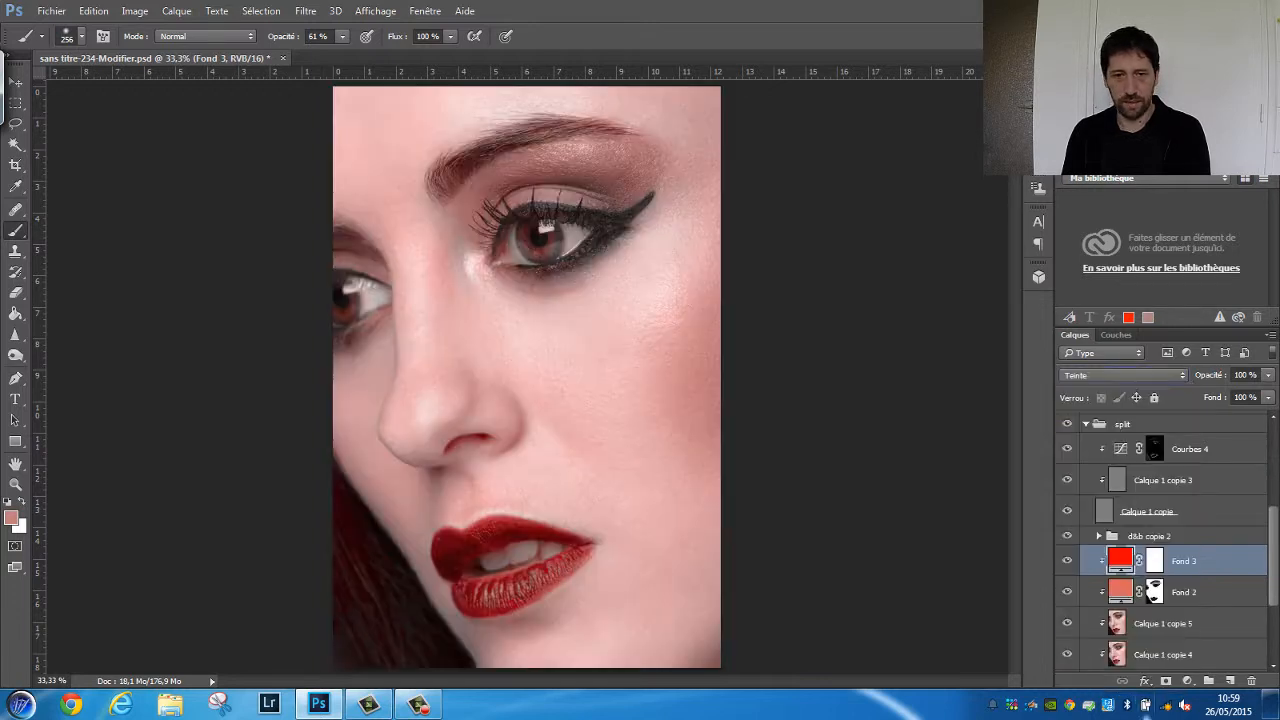
# Invert the Fond 3 layer's mask to black so the red fill is hidden everywhere
pyautogui.click(1155, 561)
pyautogui.scroll(-1, 1152, 537)
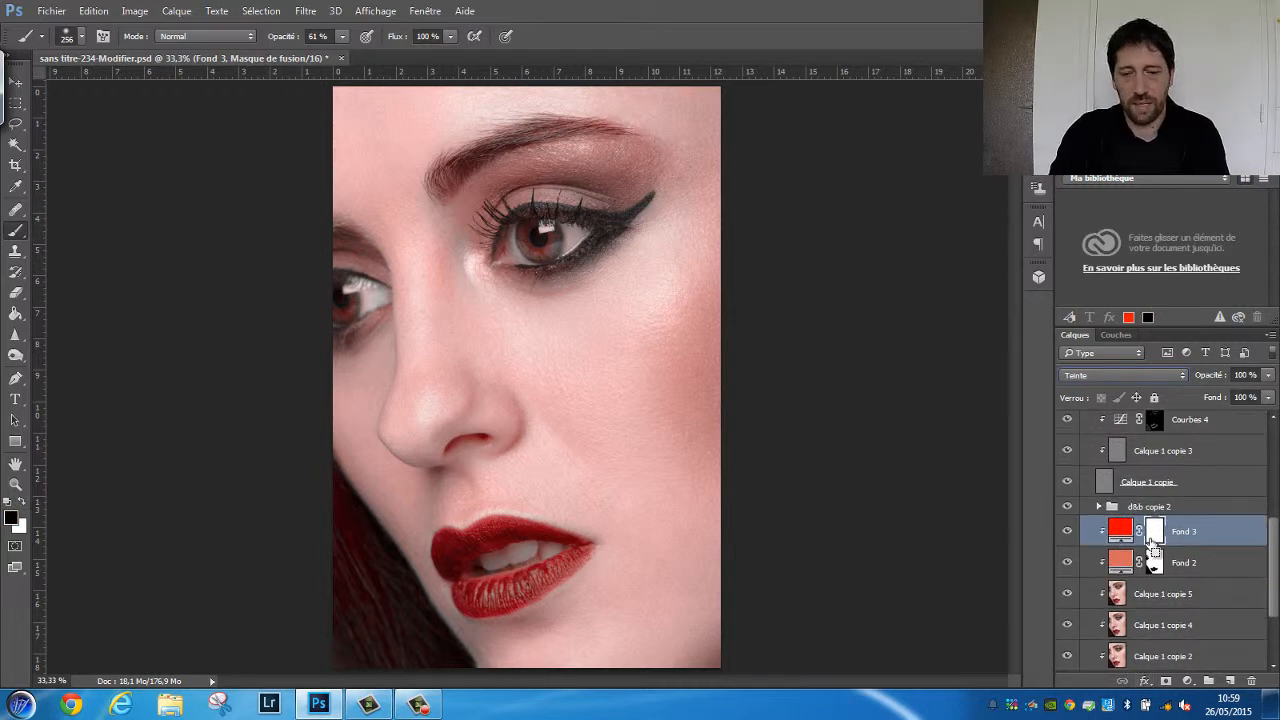
pyautogui.hotkey('ctrl', 'i')
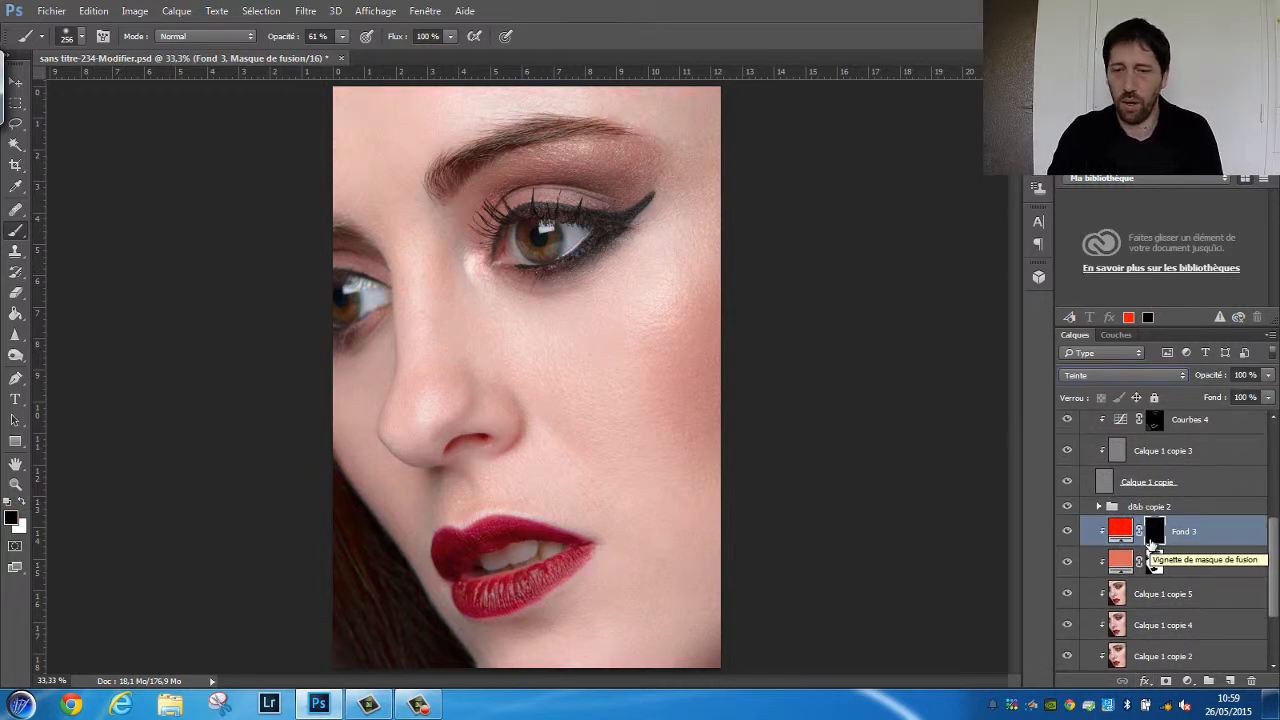
# Set up a soft 33 px brush with 0% hardness for working on the lips
pyautogui.hotkey('ctrl', '+')
pyautogui.hotkey('ctrl', '+')
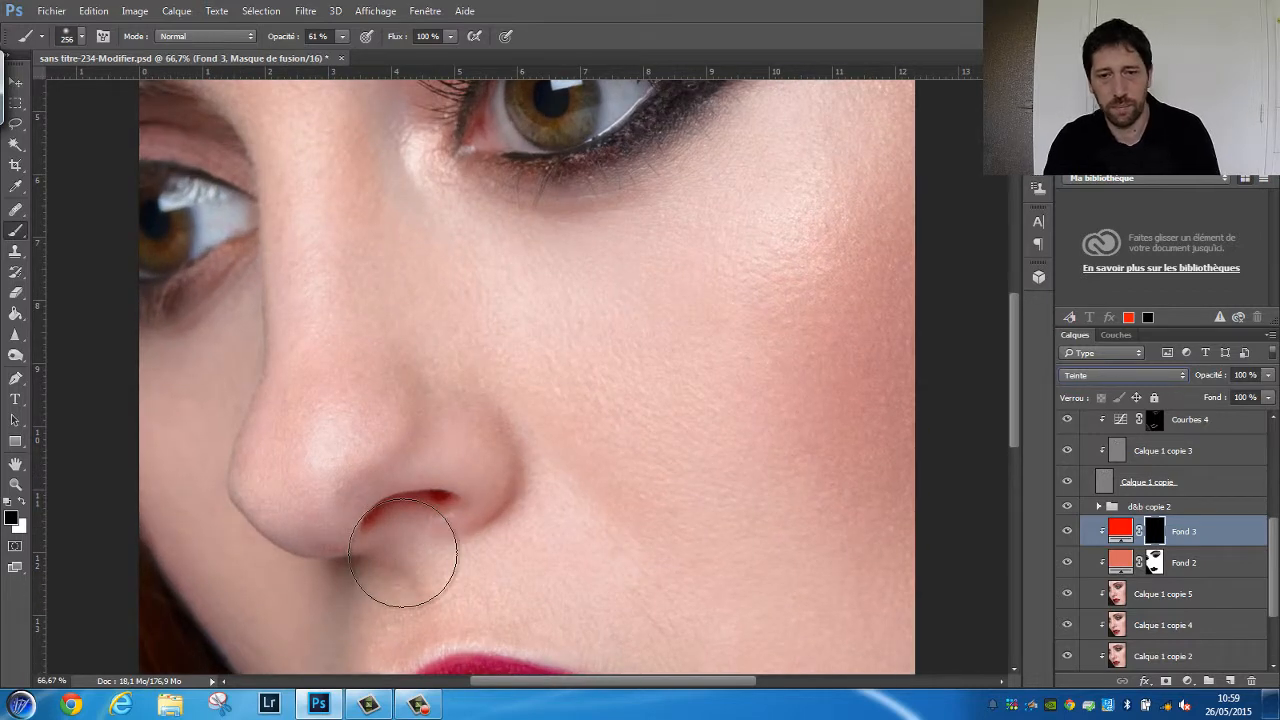
pyautogui.scroll(-5, 403, 552)
pyautogui.rightClick(705, 390)
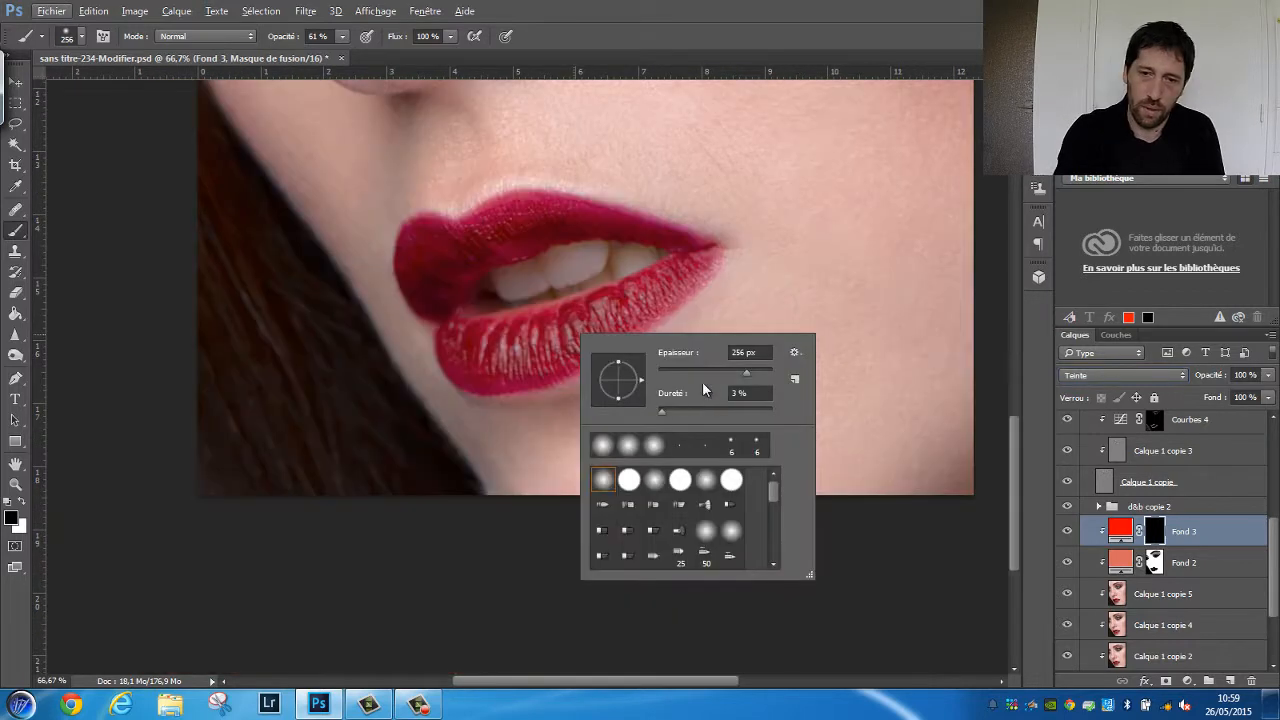
pyautogui.moveTo(659, 411); pyautogui.dragTo(656, 411)
pyautogui.moveTo(745, 370); pyautogui.dragTo(678, 372)
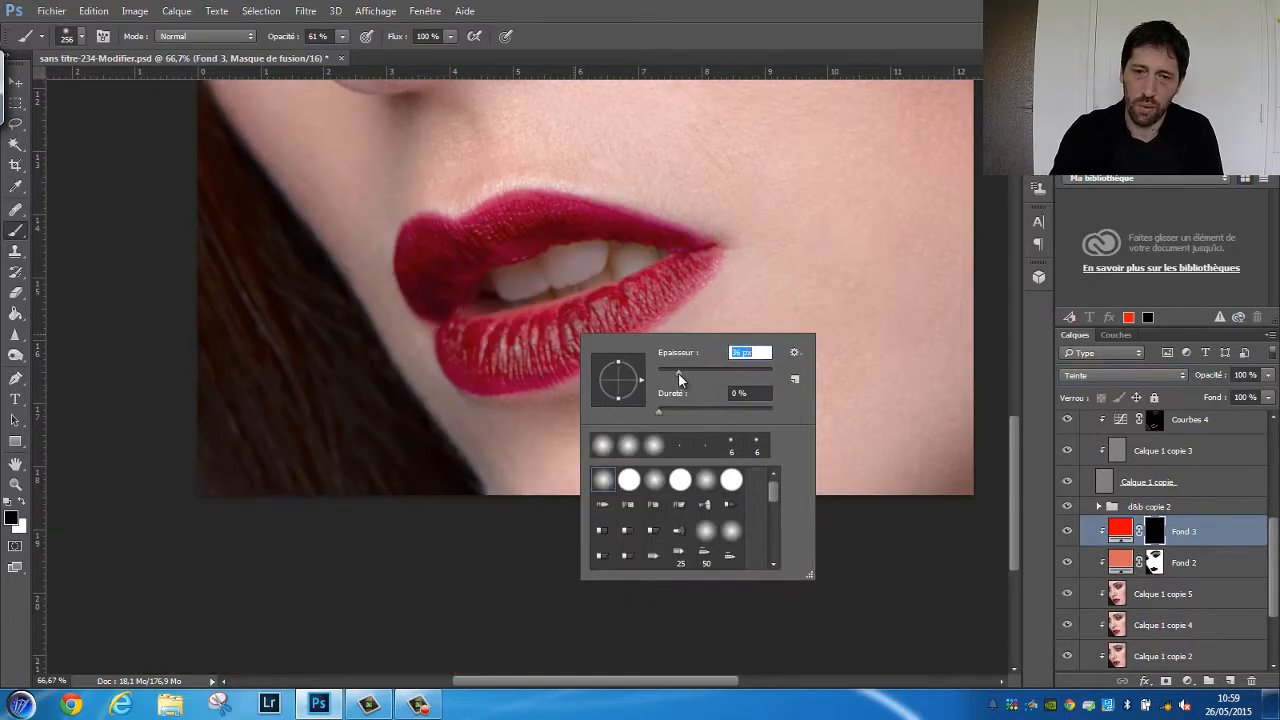
pyautogui.press('Return')
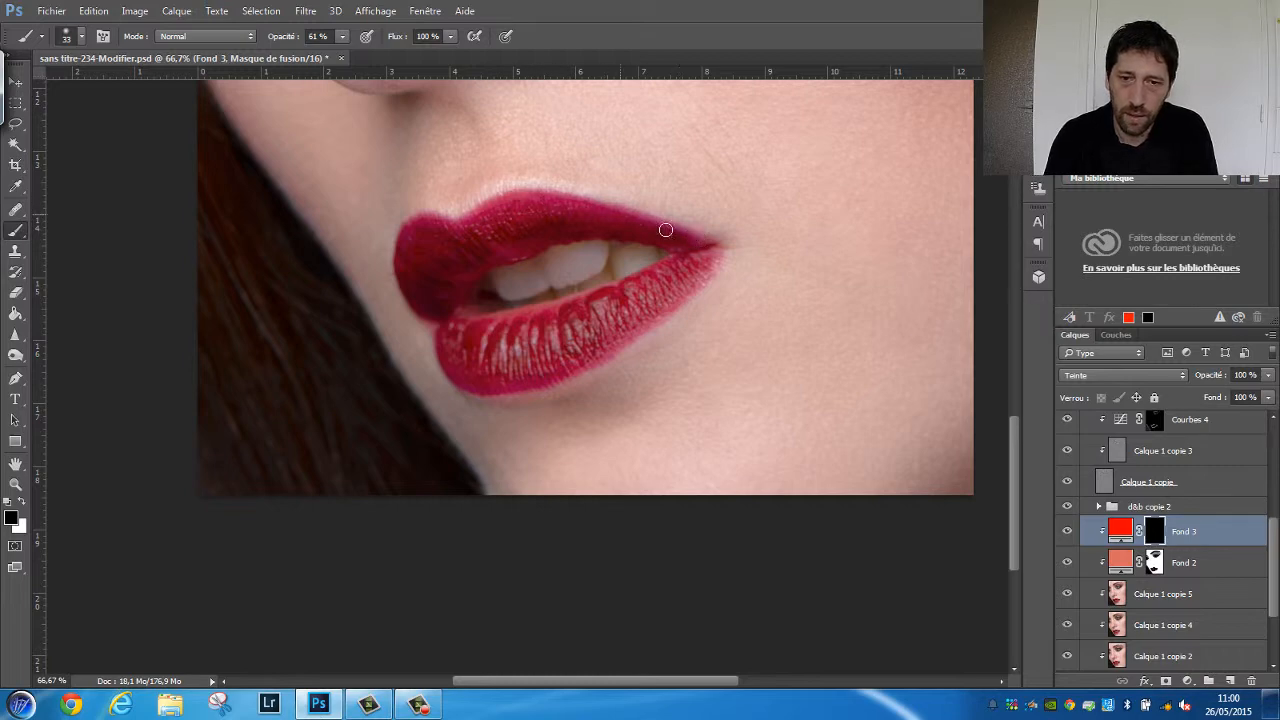
# Paint white at 61% opacity on the Fond 3 mask along the magenta edges of the upper and lower lips
pyautogui.hotkey('ctrl', '1')
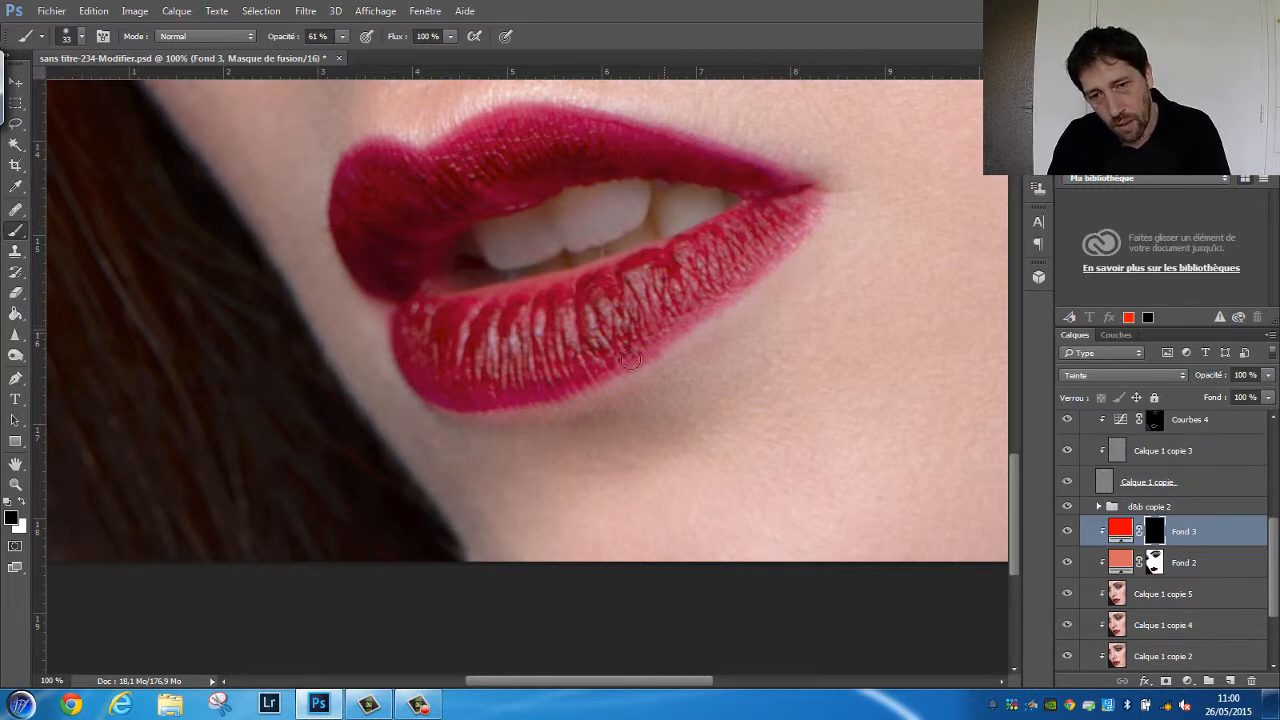
pyautogui.press('x')
pyautogui.moveTo(696, 145)
pyautogui.mouseDown()
pyautogui.moveTo(811, 196)
pyautogui.moveTo(729, 284)
pyautogui.mouseUp()
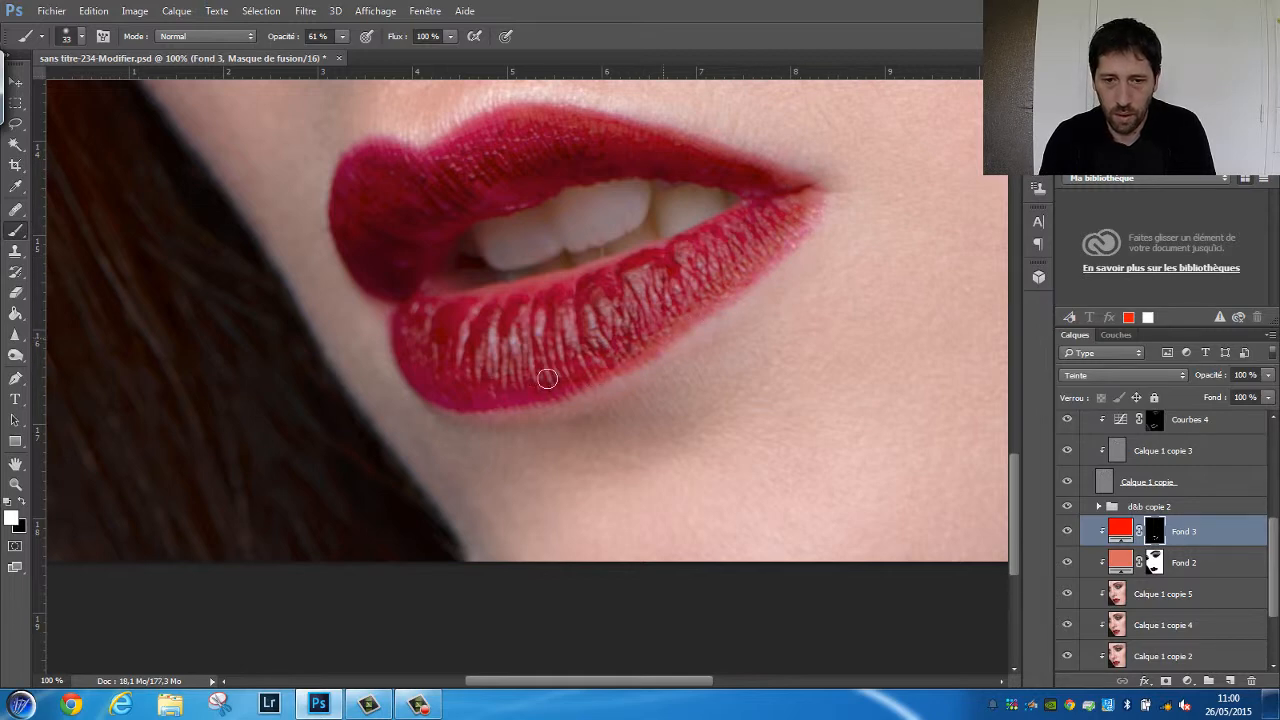
pyautogui.moveTo(426, 384); pyautogui.dragTo(536, 390)
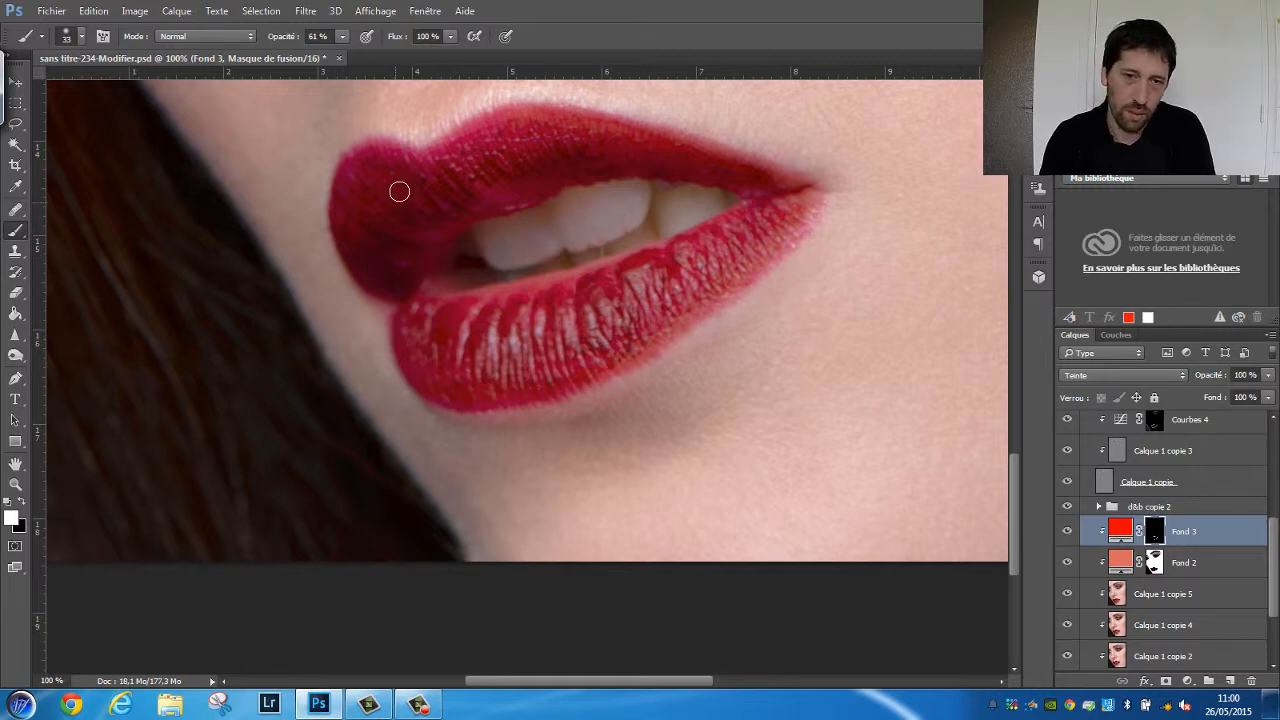
pyautogui.moveTo(496, 128)
pyautogui.mouseDown()
pyautogui.moveTo(378, 148)
pyautogui.moveTo(349, 173)
pyautogui.moveTo(339, 207)
pyautogui.moveTo(359, 162)
pyautogui.mouseUp()
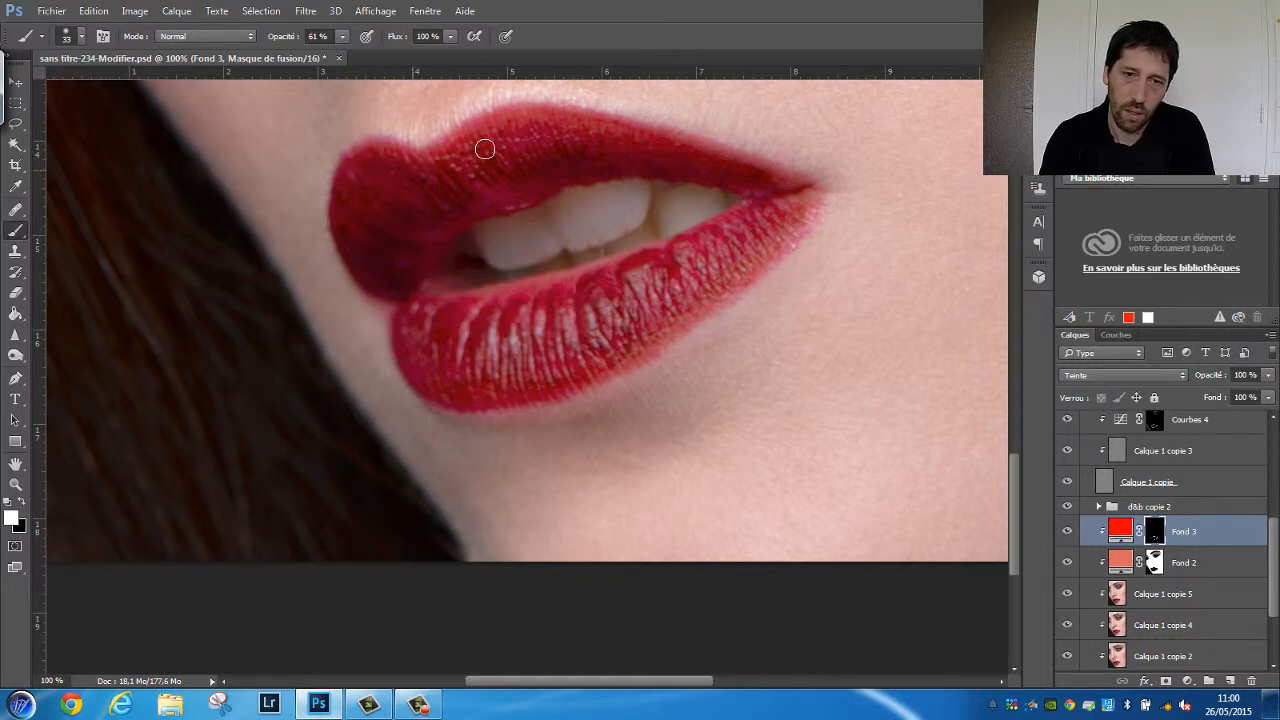
# Lower the brush opacity to 30% and paint the inner areas of both lips on the Fond 3 mask, enlarging the brush to 51 px
pyautogui.rightClick(556, 191)
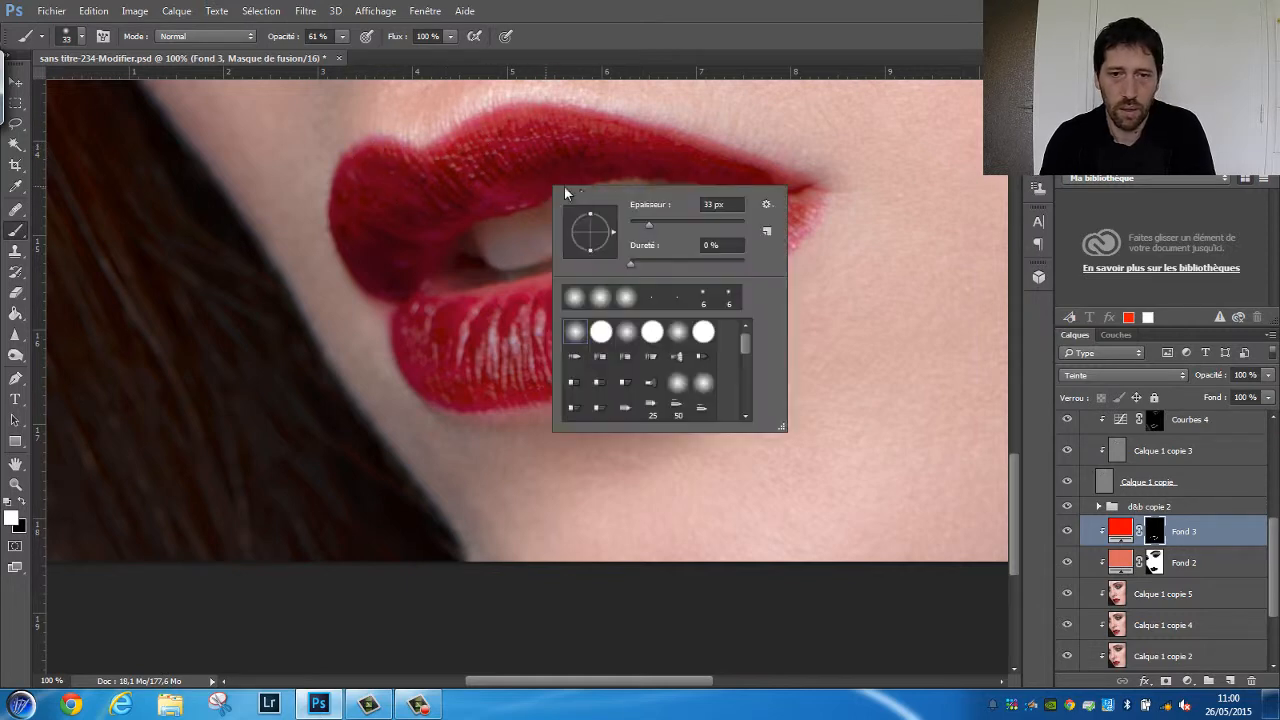
pyautogui.click(288, 38)
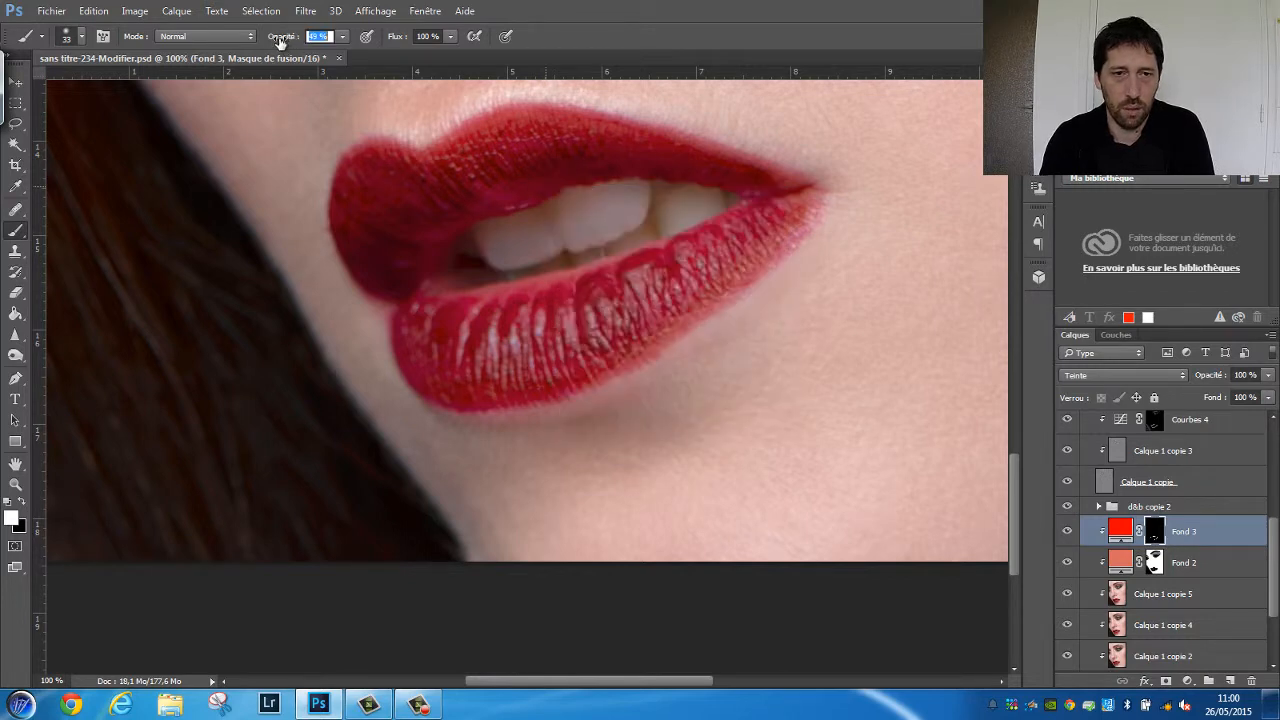
pyautogui.write('30')
pyautogui.press('Return')
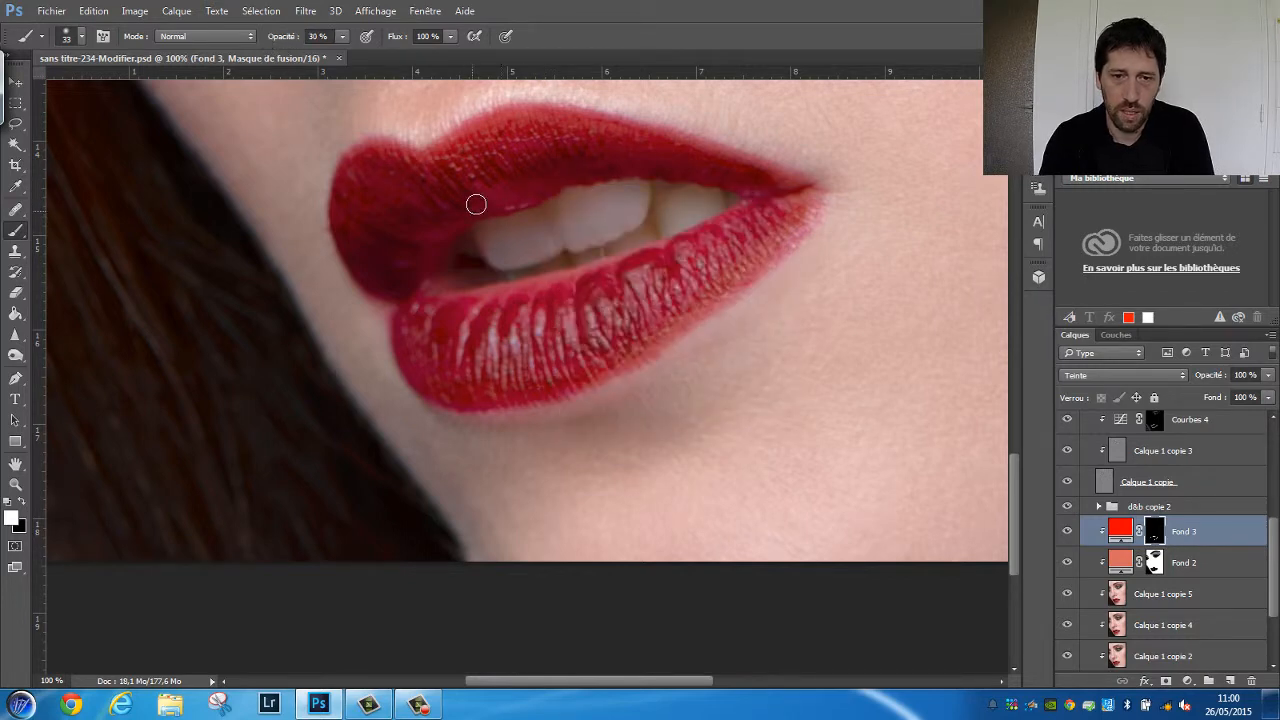
pyautogui.moveTo(482, 206); pyautogui.dragTo(488, 206)
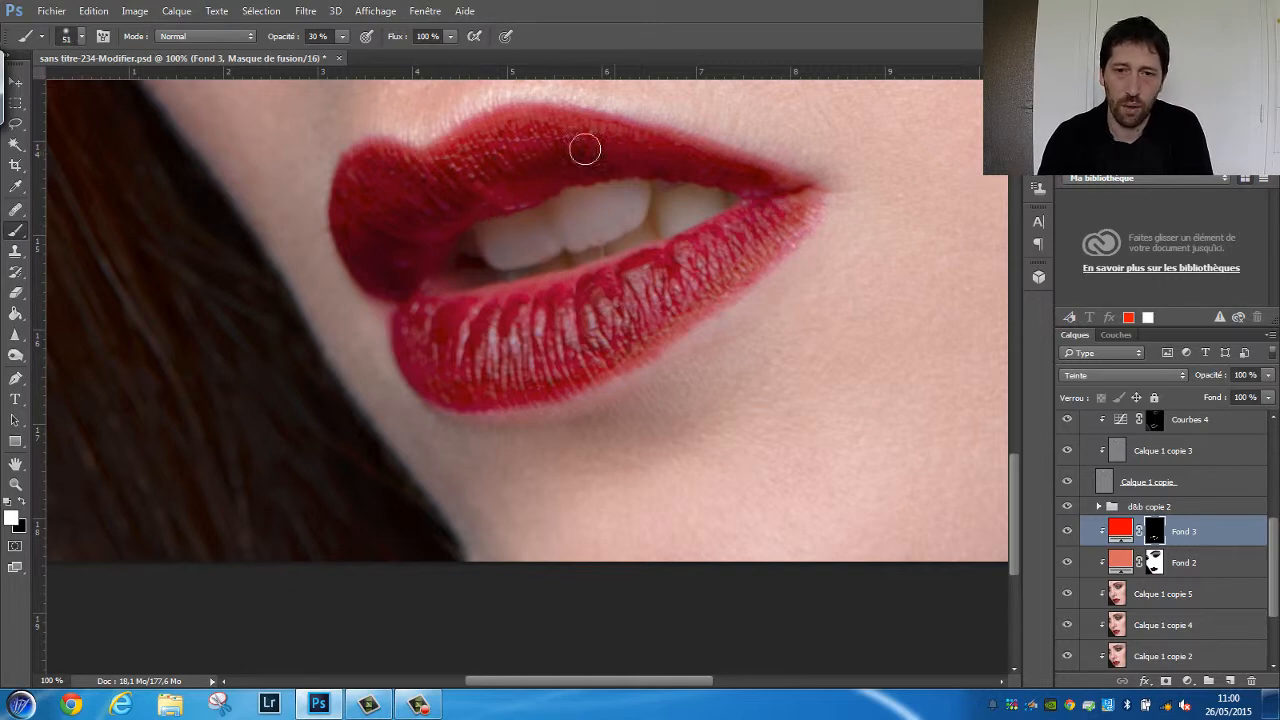
pyautogui.moveTo(766, 215)
pyautogui.mouseDown()
pyautogui.moveTo(583, 297)
pyautogui.moveTo(667, 255)
pyautogui.moveTo(528, 295)
pyautogui.moveTo(574, 290)
pyautogui.moveTo(500, 347)
pyautogui.mouseUp()
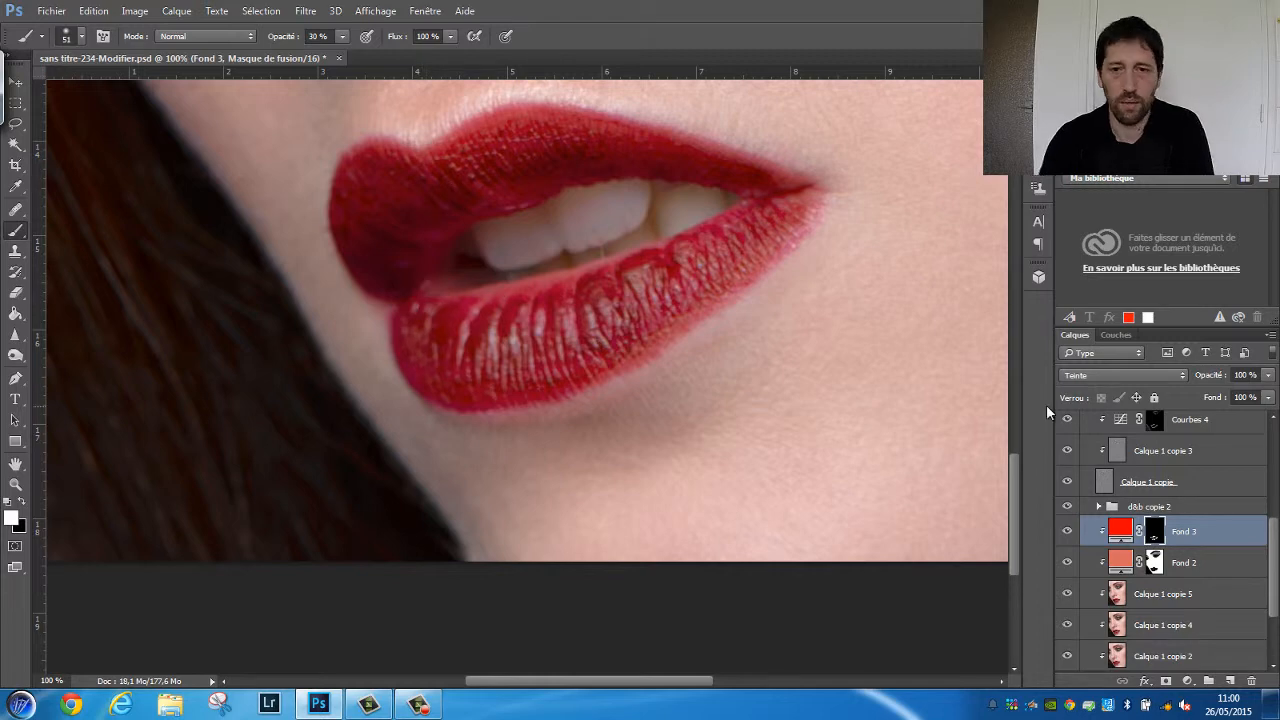
# Review the recoloured lips within the whole portrait
pyautogui.hotkey('ctrl', '-')
pyautogui.hotkey('ctrl', '-')
pyautogui.hotkey('ctrl', '-')
pyautogui.hotkey('ctrl', '-')
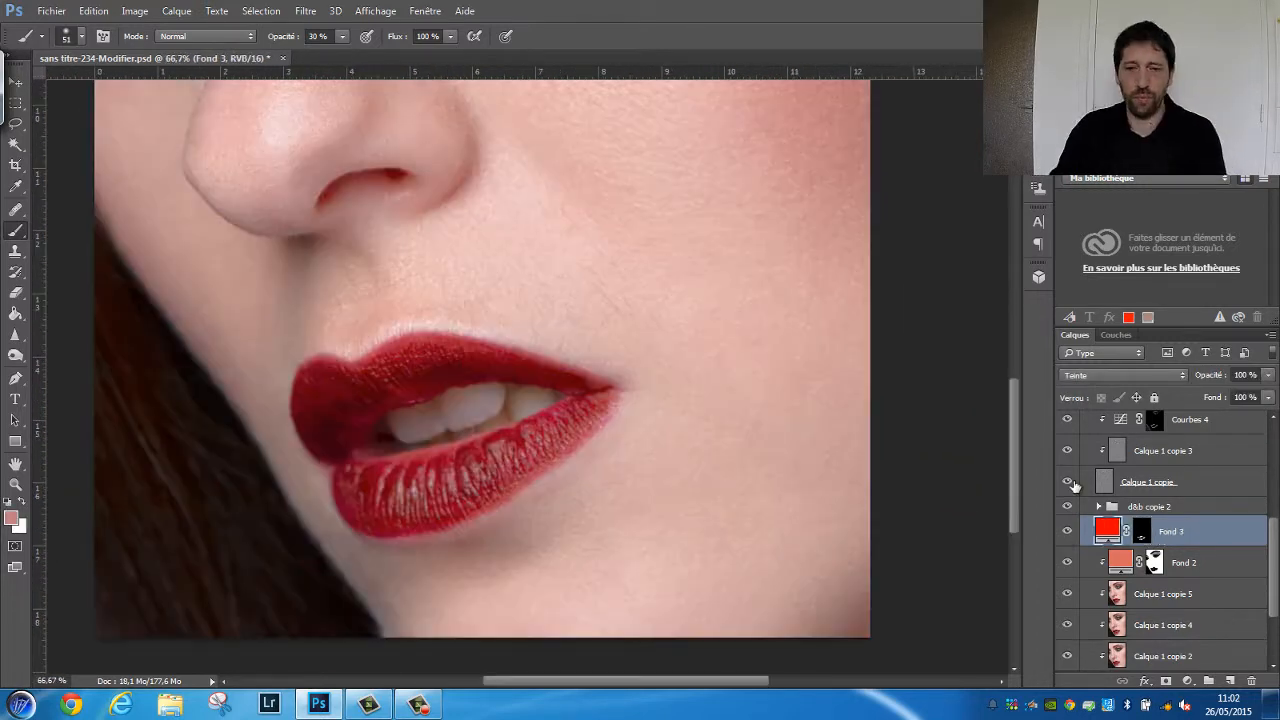
pyautogui.hotkey('ctrl', '-')
pyautogui.hotkey('ctrl', '-')
pyautogui.hotkey('ctrl', '-')
pyautogui.rightClick(1108, 534)
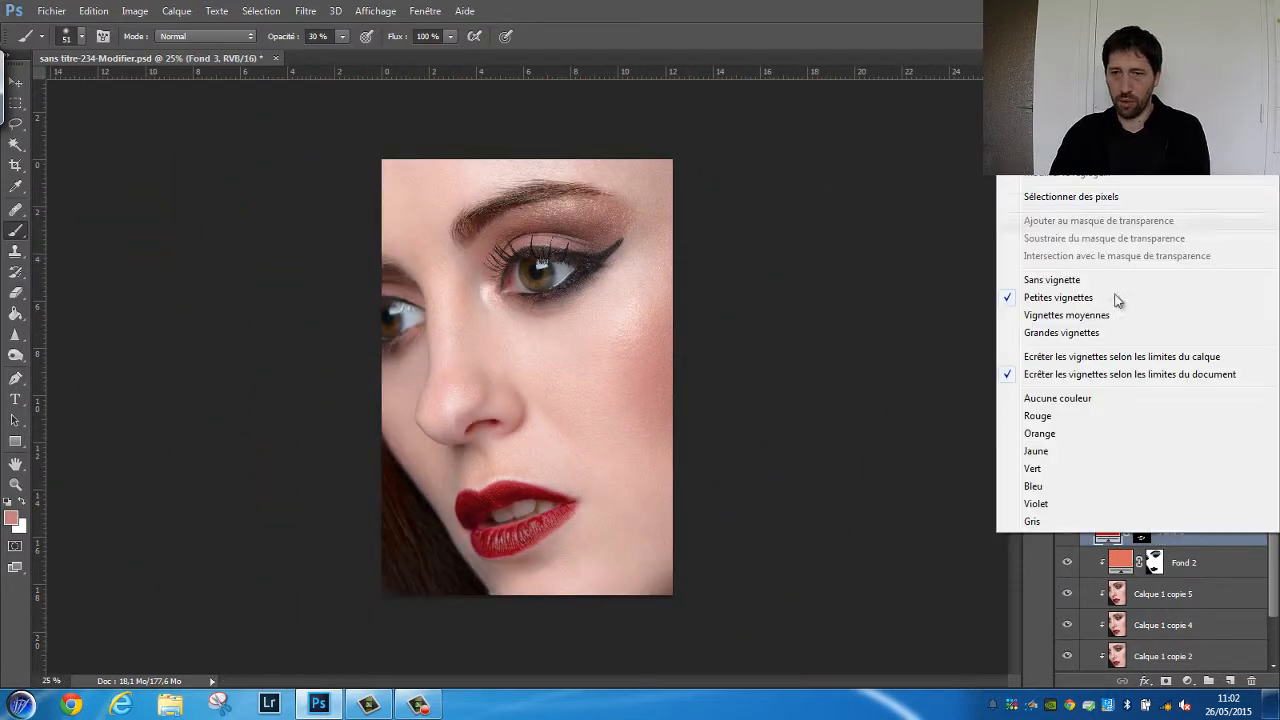
pyautogui.click(1174, 540)
pyautogui.click(1187, 681)
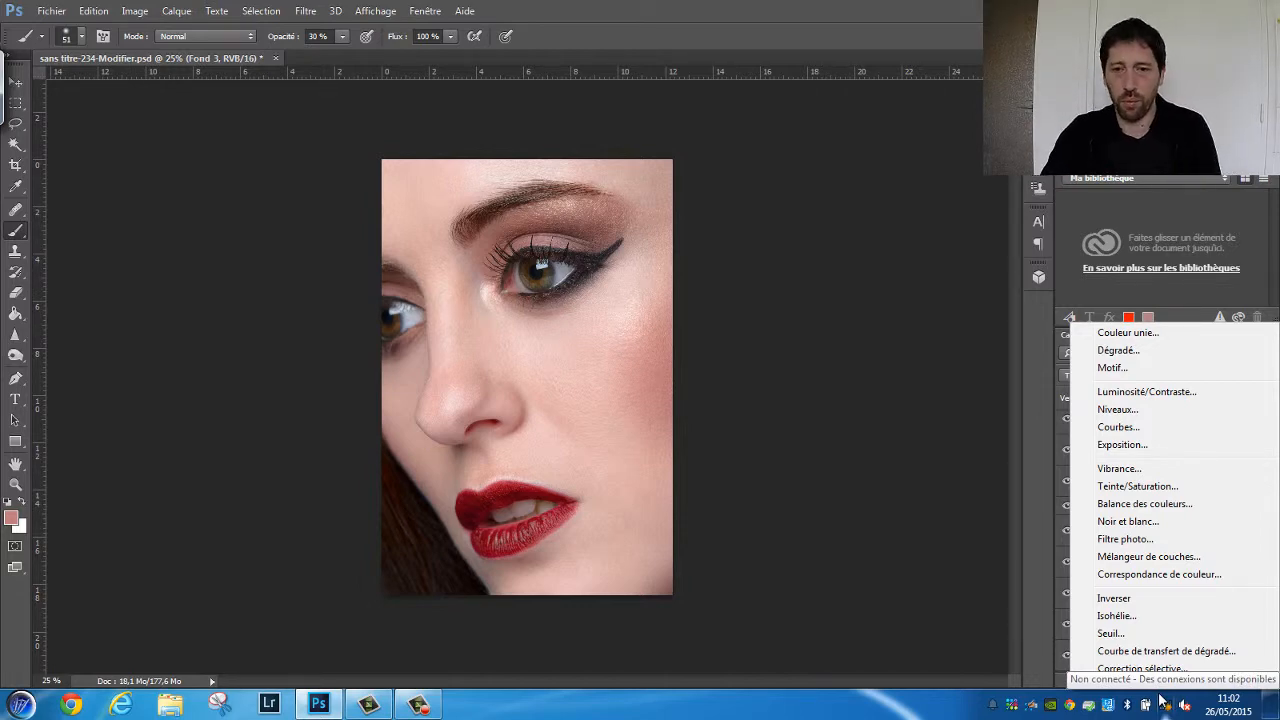
pyautogui.click(850, 352)
# Compare the portrait with the Fond 3 layer hidden and shown
pyautogui.hotkey('ctrl', '+')
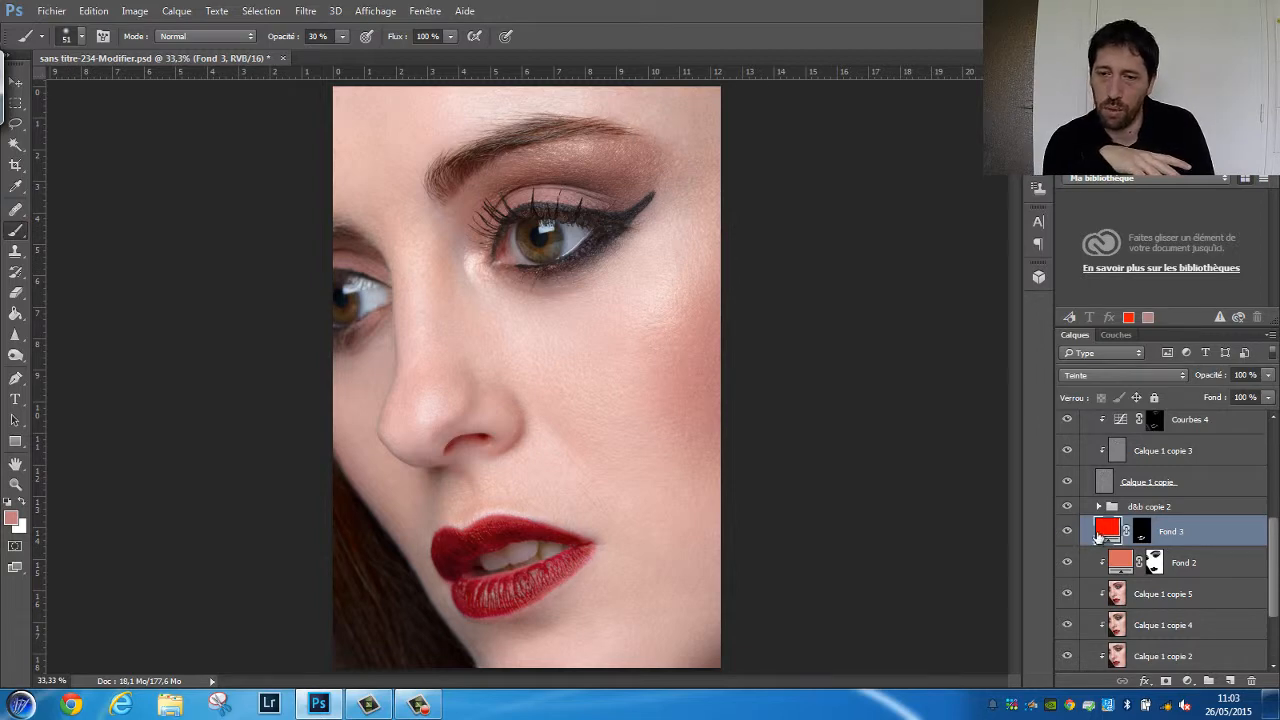
pyautogui.moveTo(1068, 532)
pyautogui.mouseDown()
pyautogui.moveTo(1069, 566)
pyautogui.moveTo(1068, 532)
pyautogui.mouseUp()
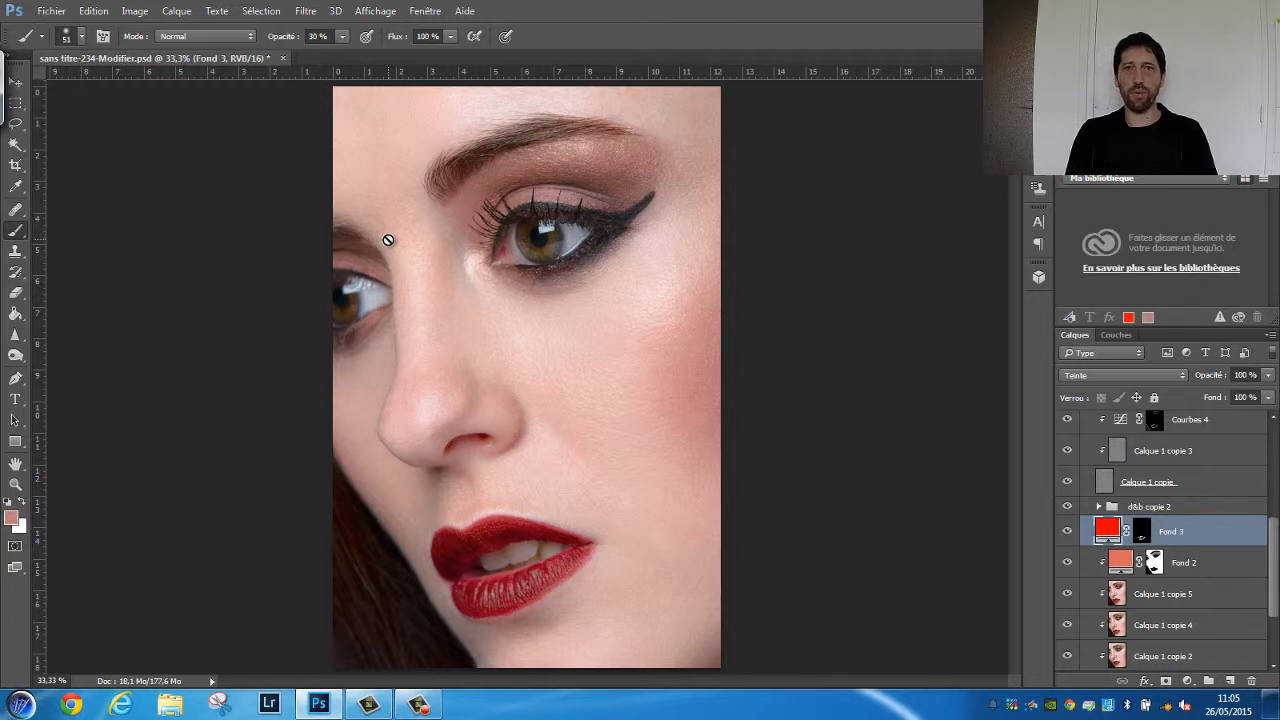
# Examine the full layer stack, including the contents of the d&b copie 2 and Groupe 1 groups
pyautogui.scroll(-3, 1160, 560)
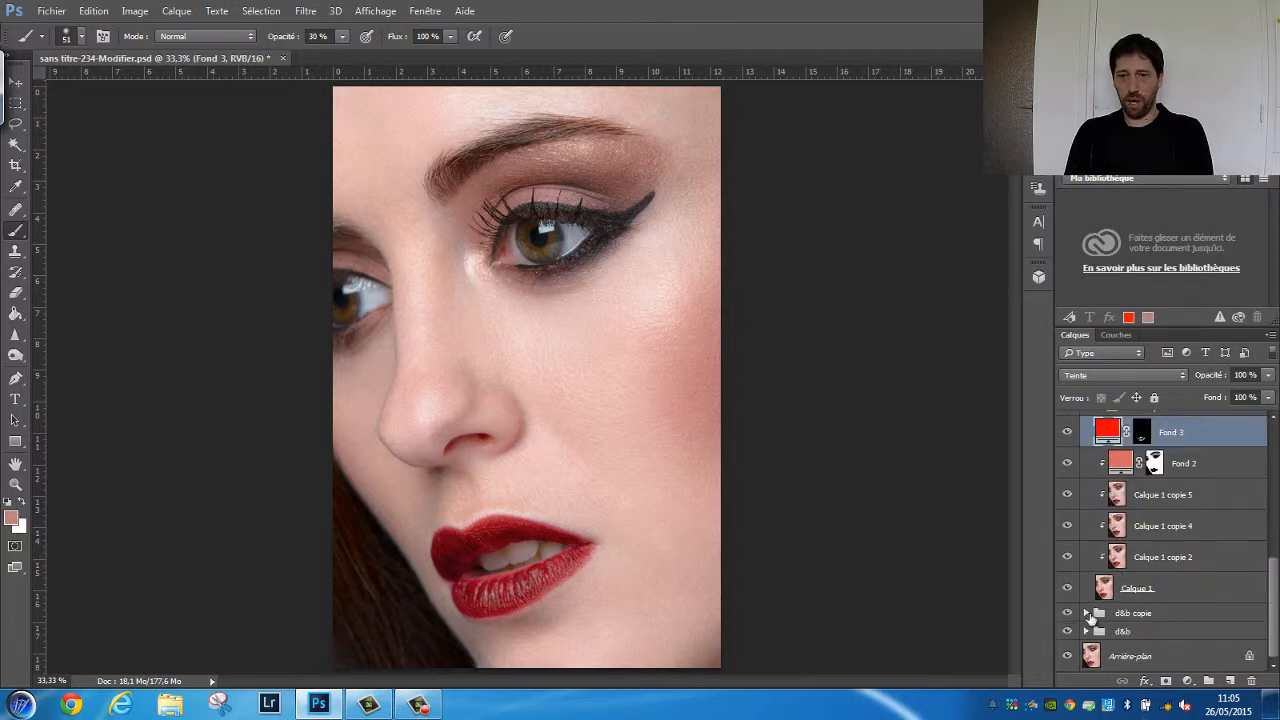
pyautogui.scroll(3, 1137, 510)
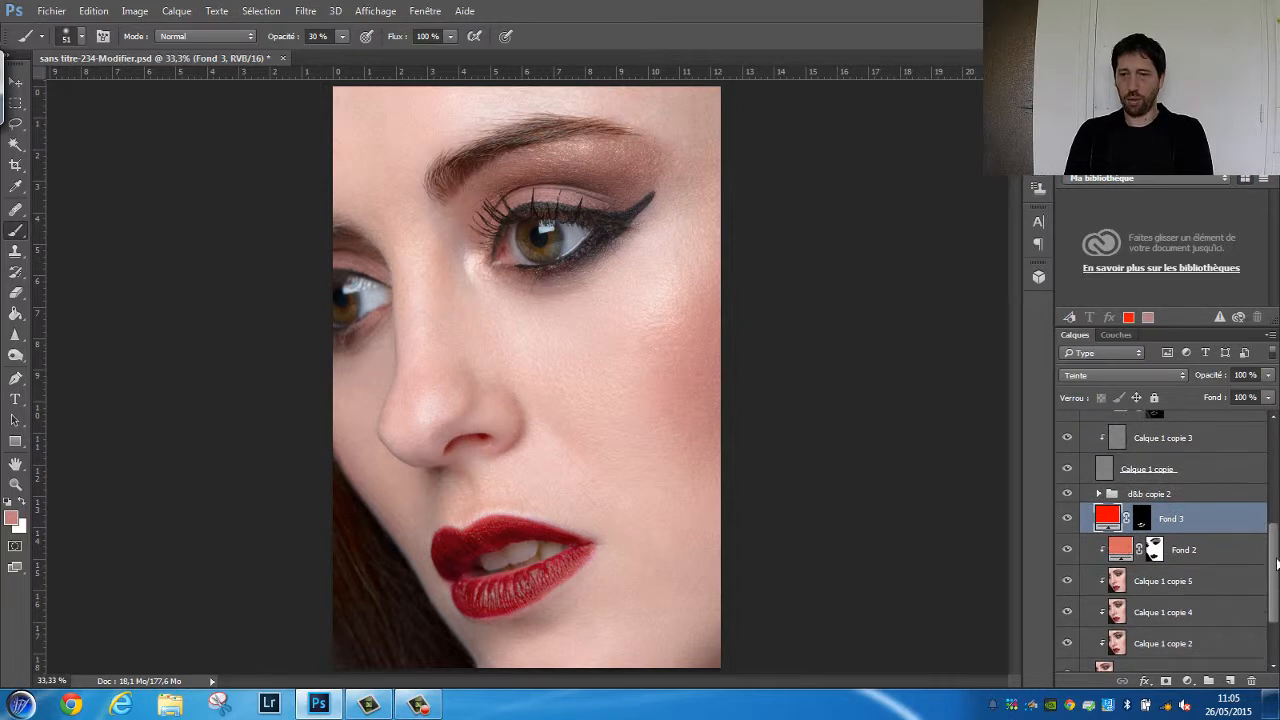
pyautogui.scroll(2, 1137, 530)
pyautogui.click(1099, 551)
pyautogui.click(1099, 551)
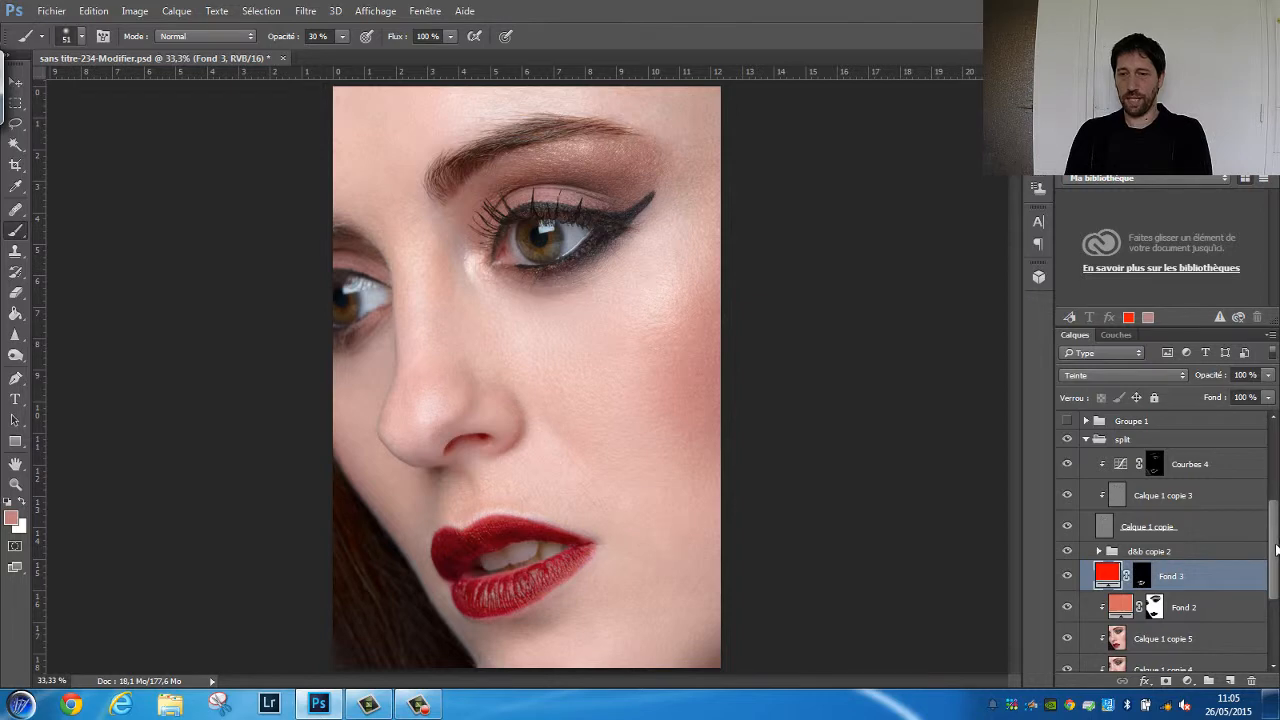
pyautogui.scroll(4, 1274, 548)
pyautogui.scroll(1, 1100, 550)
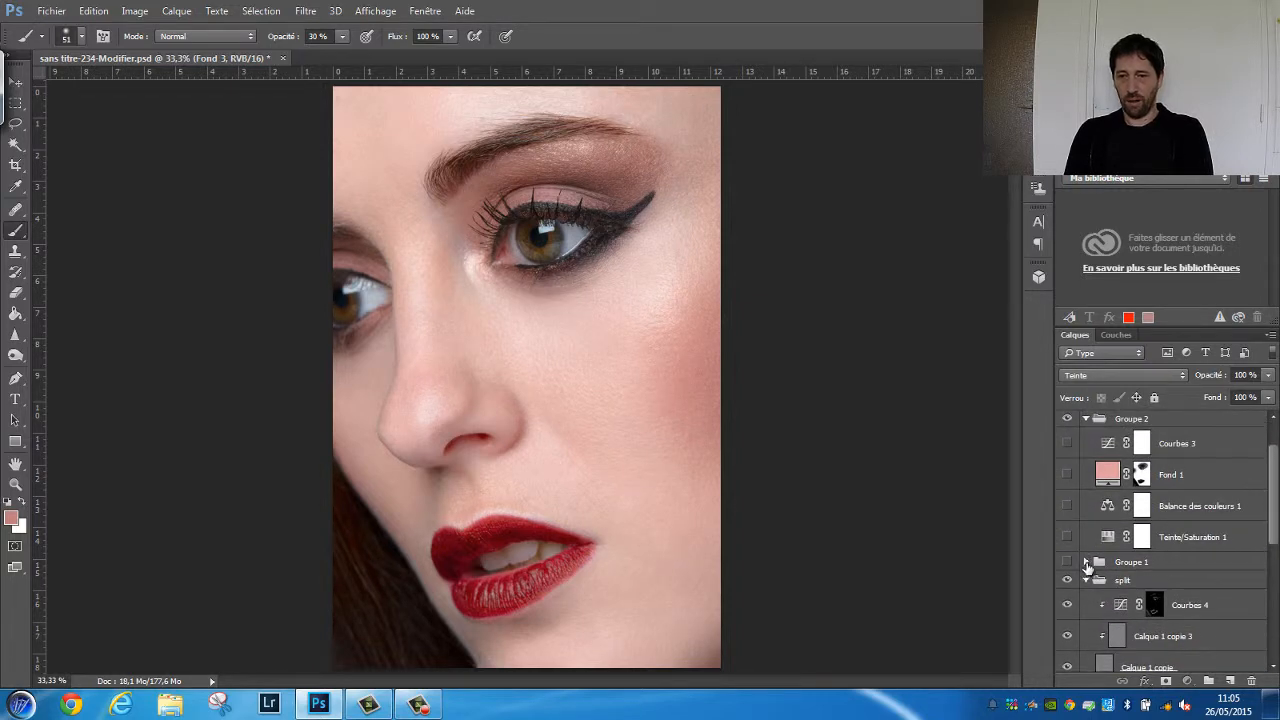
pyautogui.click(1085, 562)
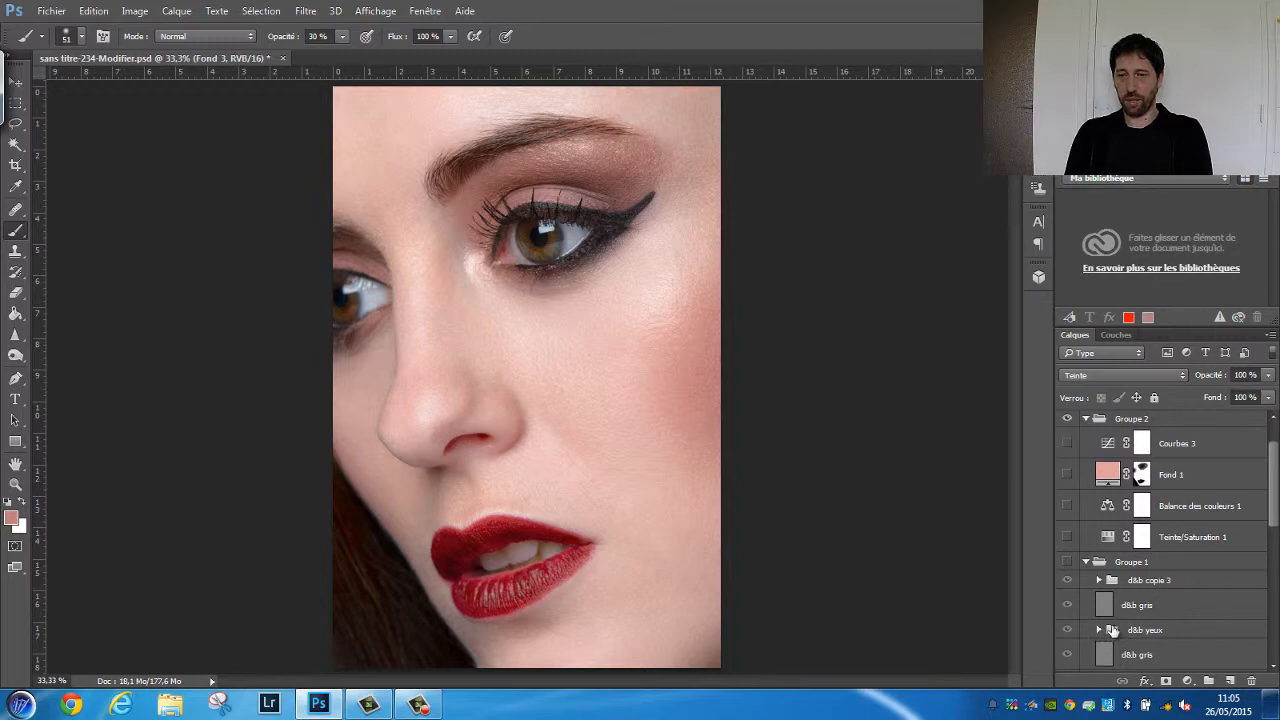
pyautogui.click(1086, 563)
pyautogui.scroll(2, 1086, 565)
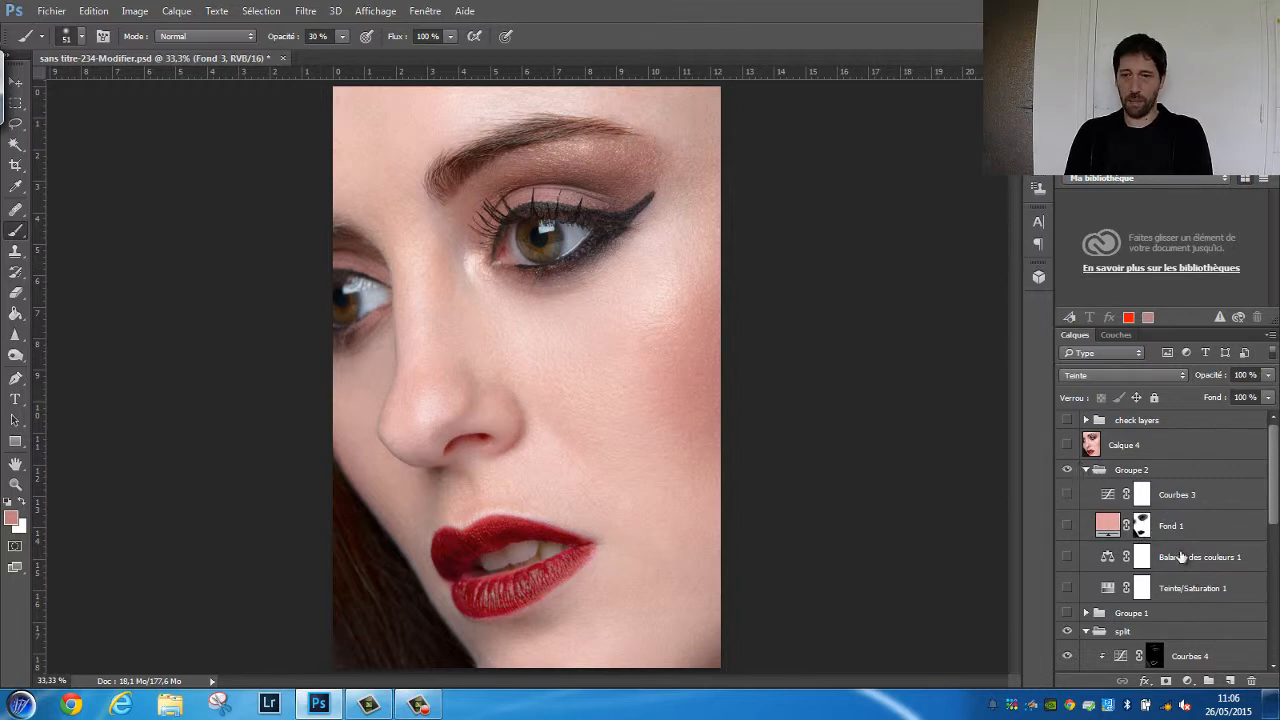
pyautogui.scroll(-5, 1160, 480)
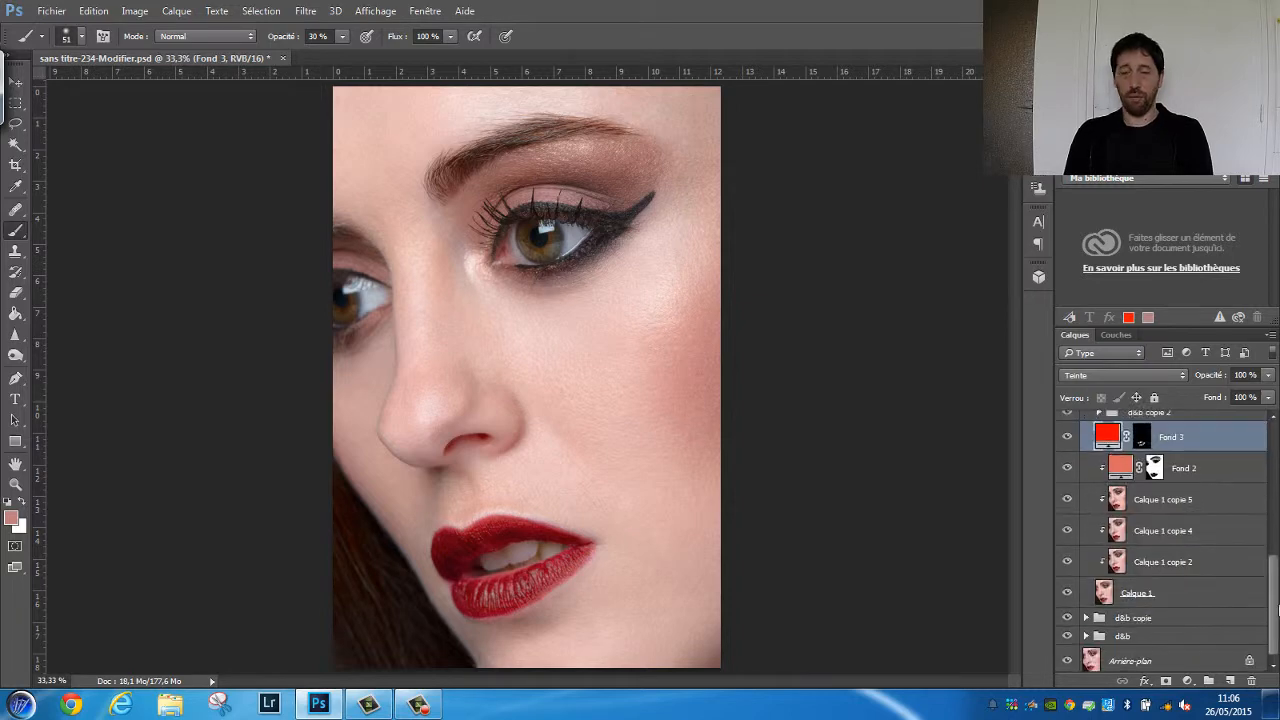